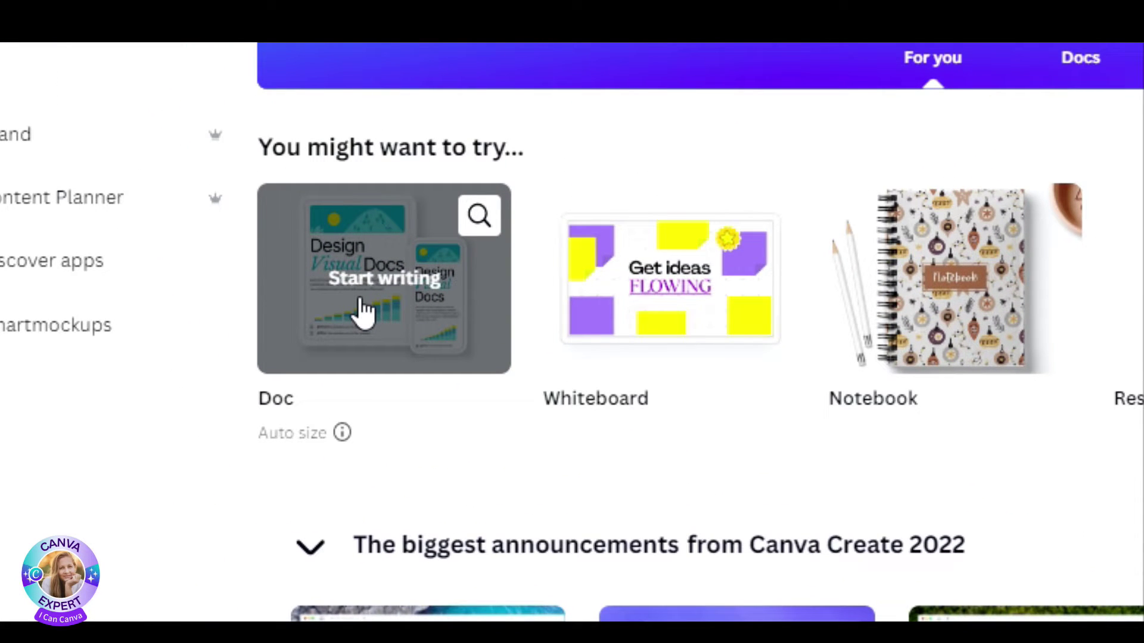
Start a new blank Canva Doc from the home page's Doc suggestion.
left_click(365, 311)
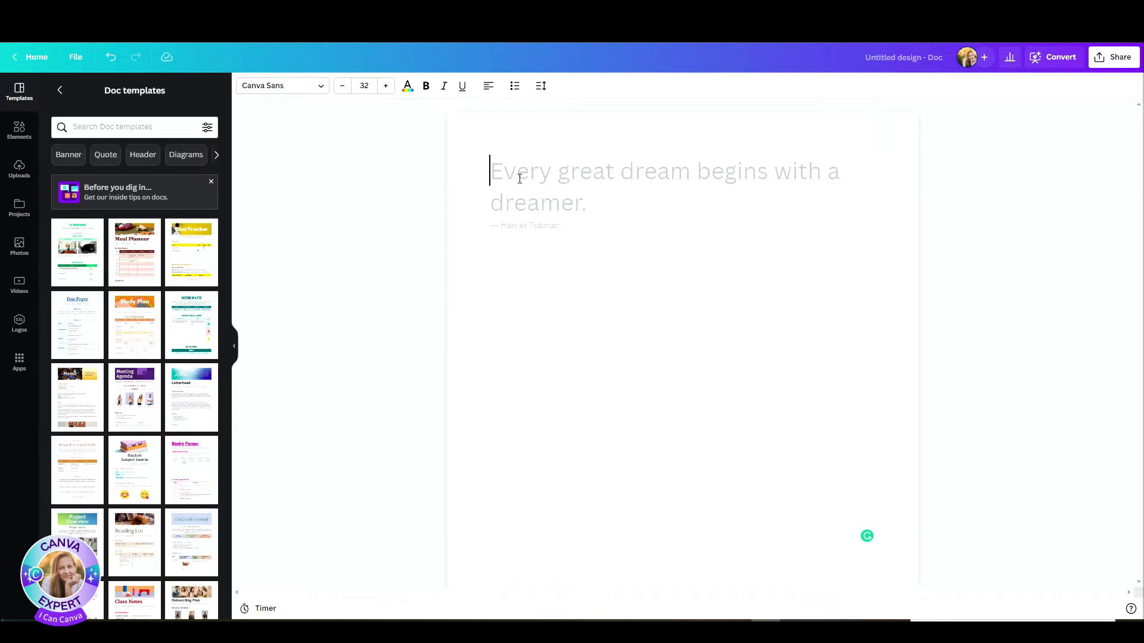
Apply the Meeting Agenda template to the Doc and look over its sections.
left_click(133, 408)
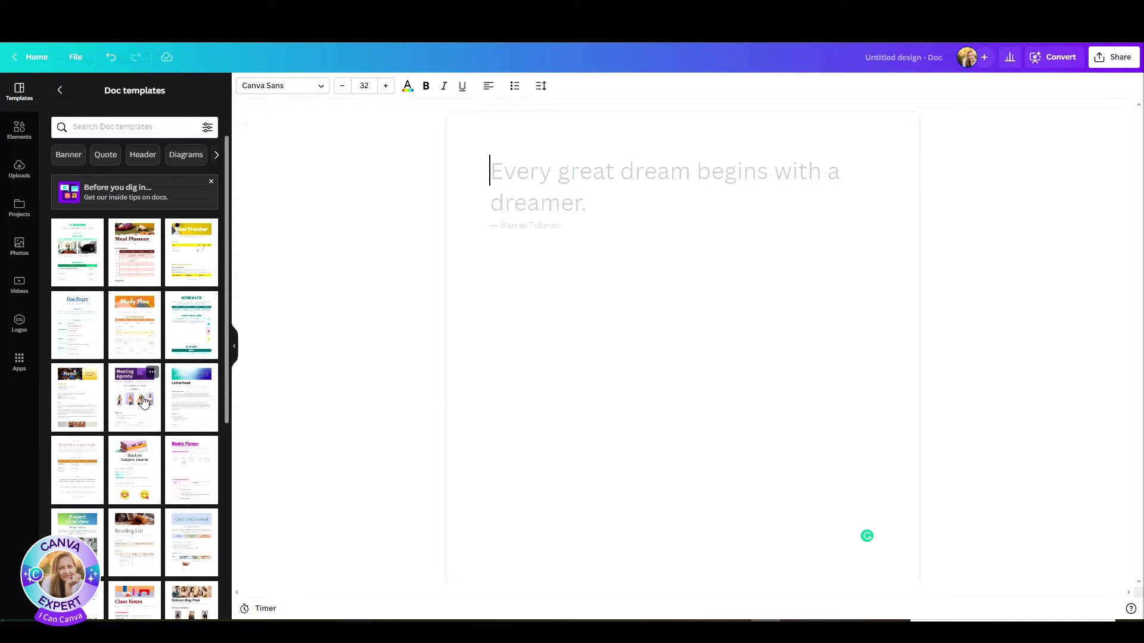
scroll(695, 362, "down", 8)
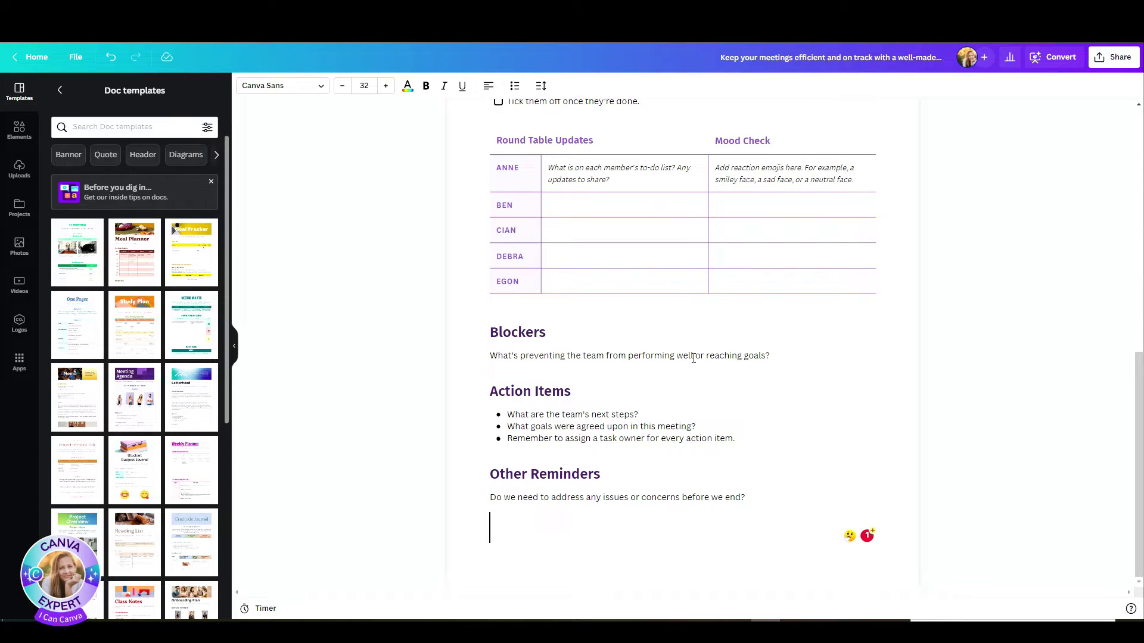
scroll(693, 358, "up", 7)
scroll(693, 362, "up", 2)
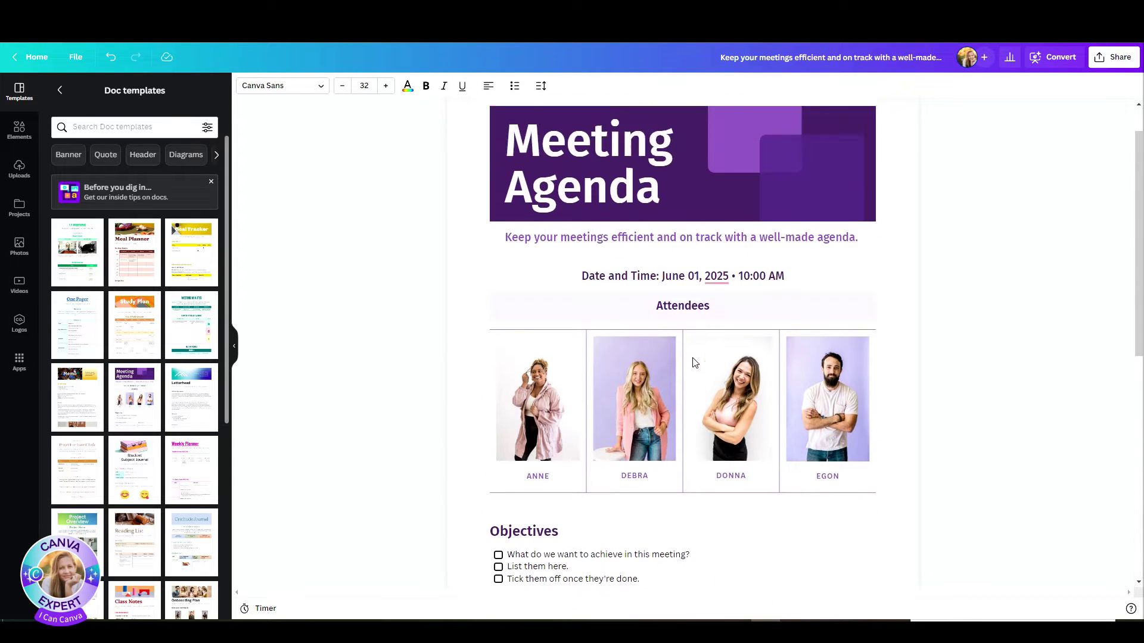
left_click(775, 205)
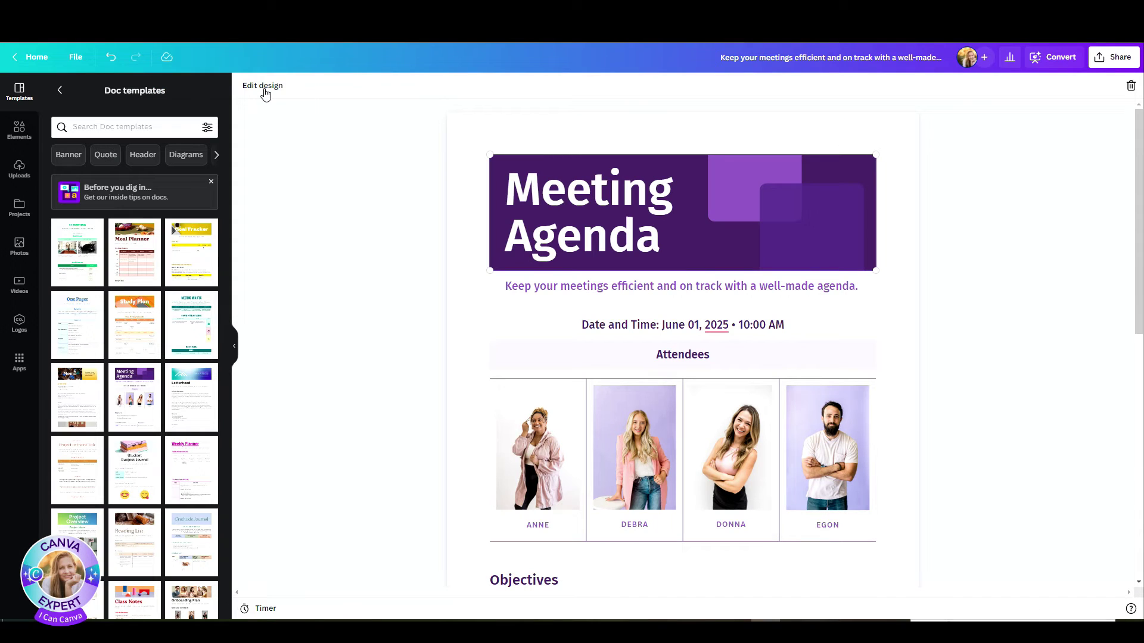
Change the header banner heading to 'Canva Workshops', widened to fit one line.
left_click(263, 88)
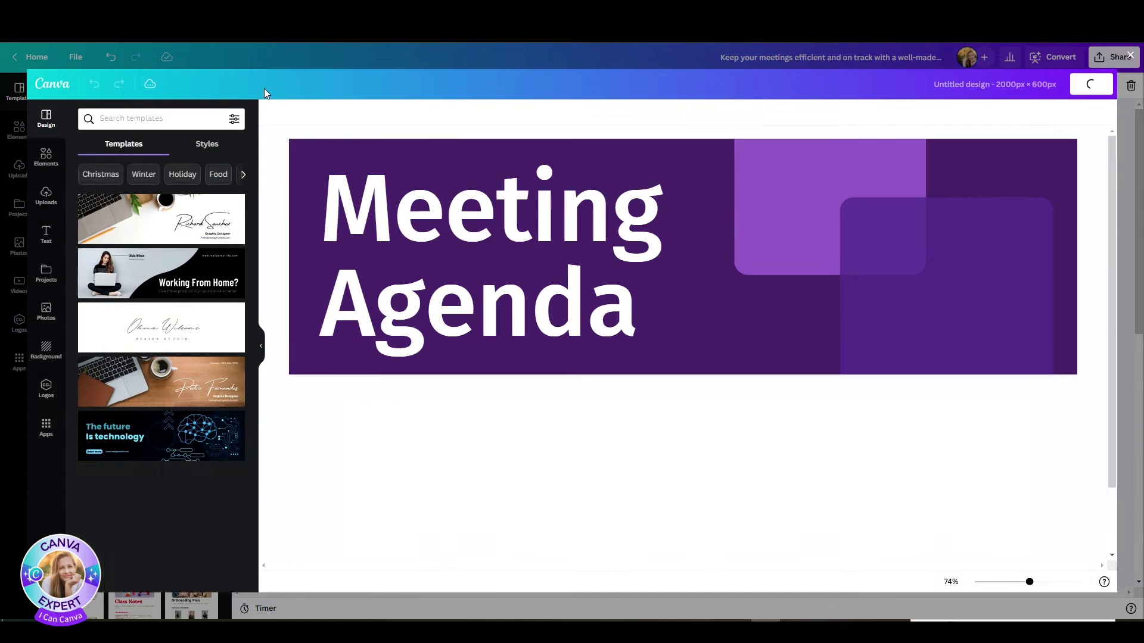
double_click(561, 301)
key("ctrl+a")
type("Canva Workshops")
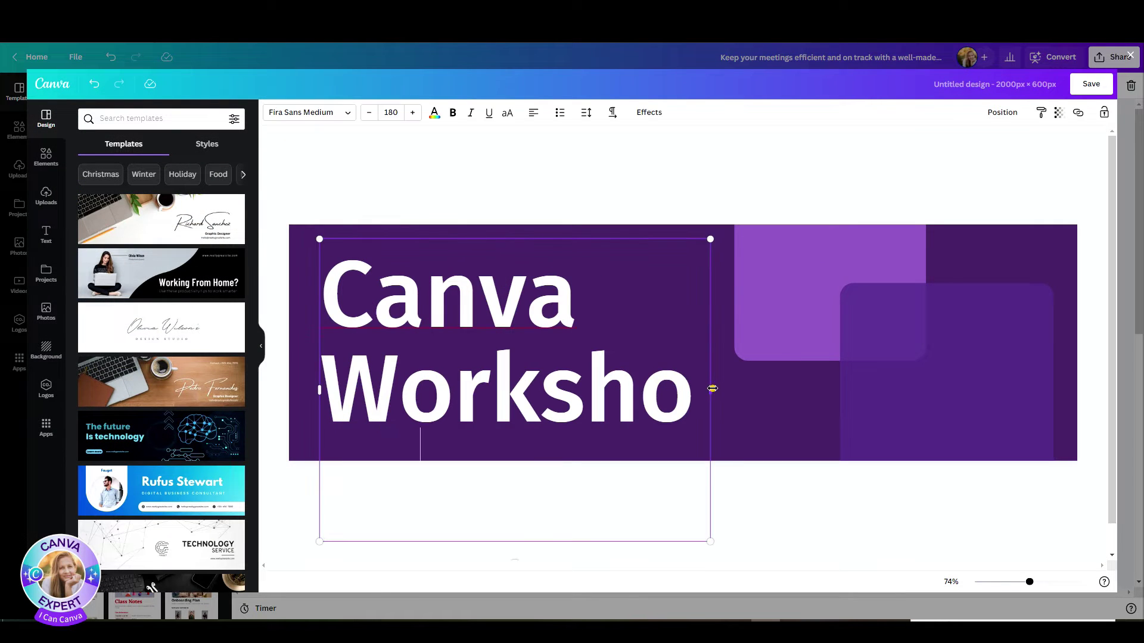
left_click_drag(711, 388, 822, 357)
Recolour the banner background turquoise and save the banner design.
left_click(984, 252)
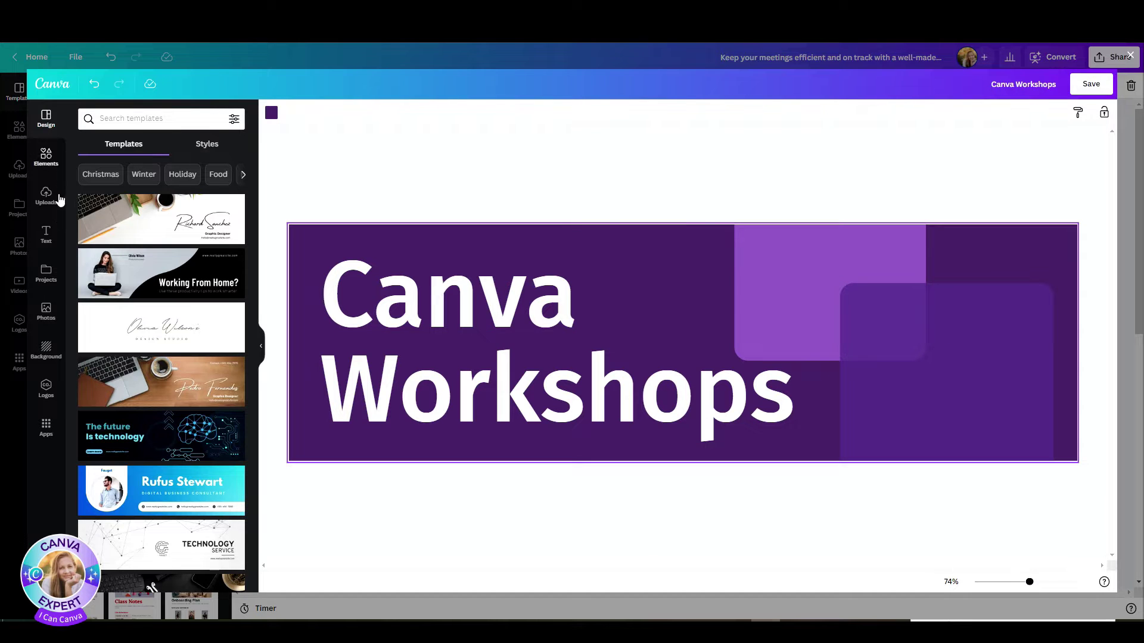
left_click(271, 113)
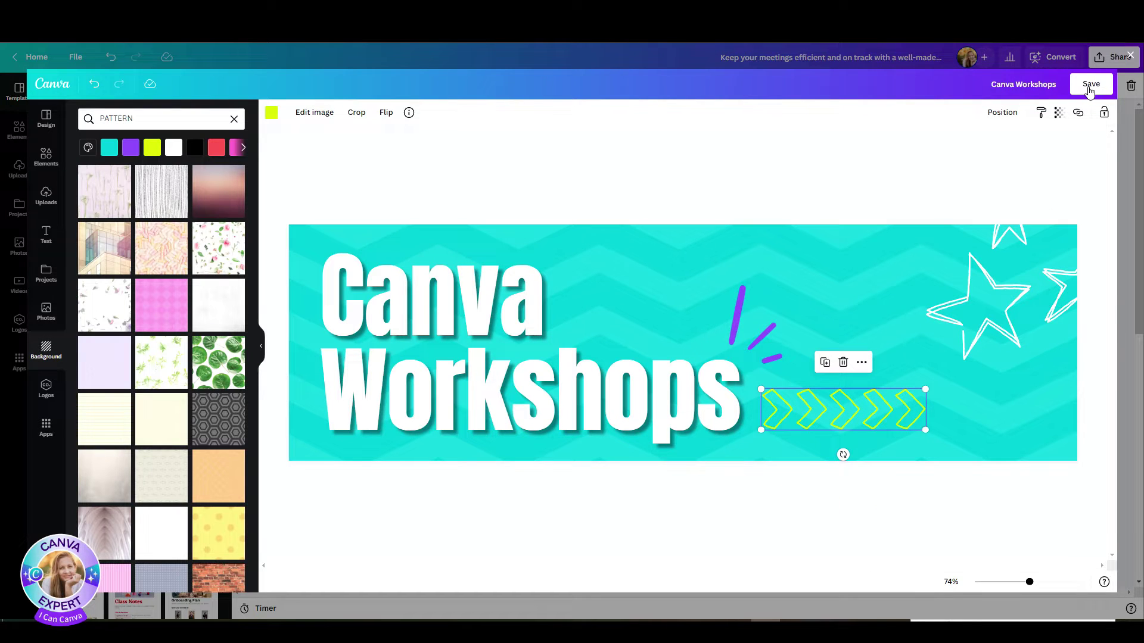
left_click(1090, 86)
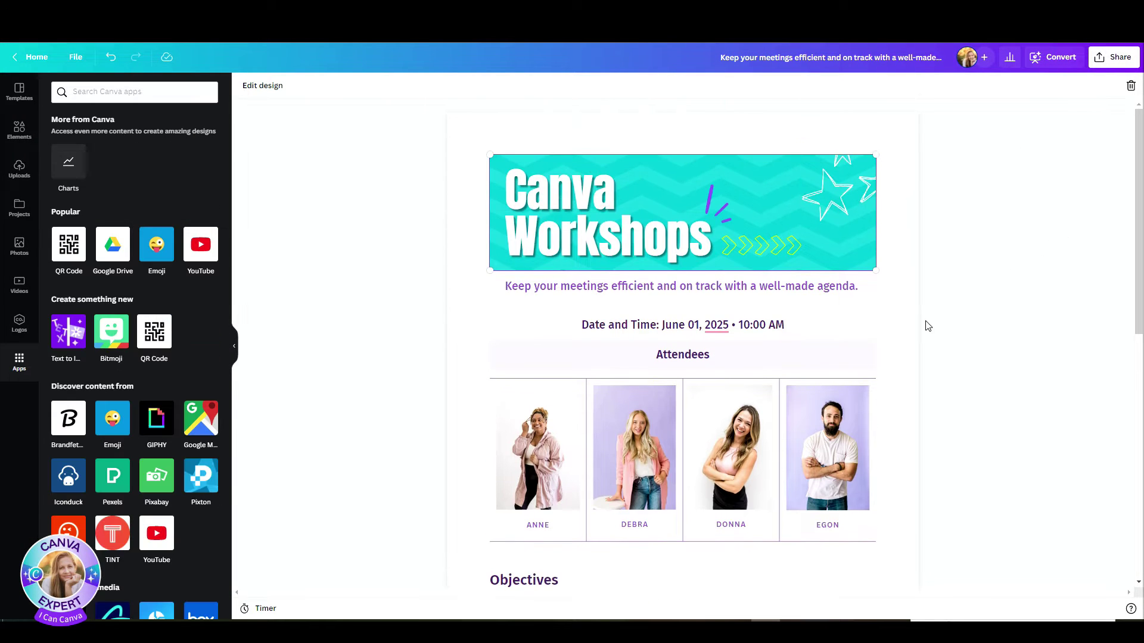
Fill the Attendees cell turquoise and apply it to every cell sharing that colour.
left_click(840, 357)
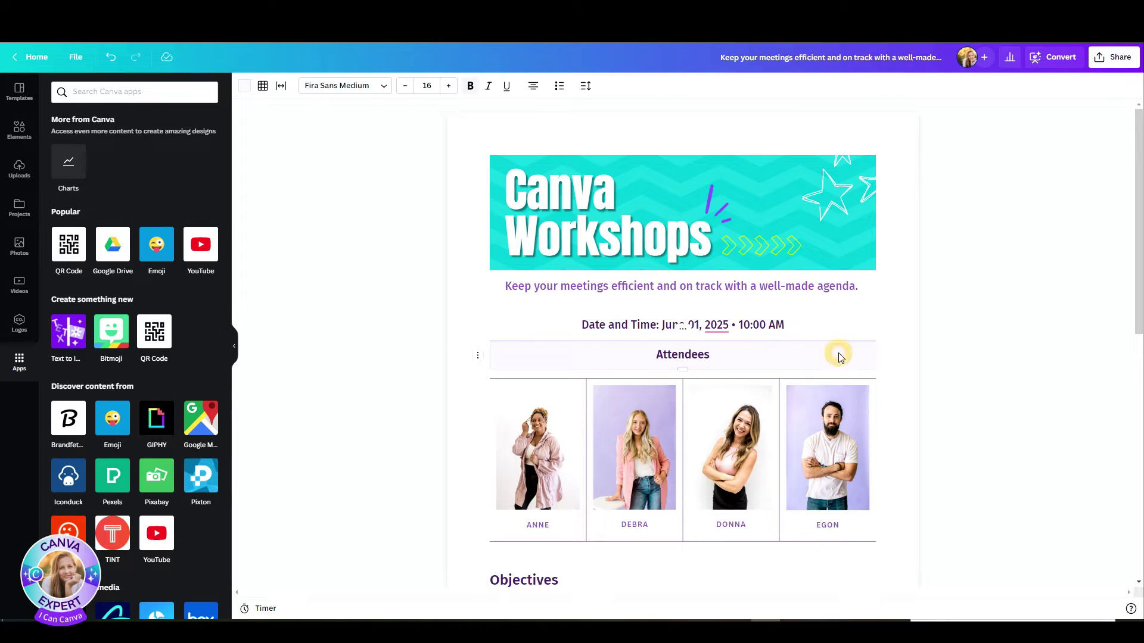
left_click(244, 87)
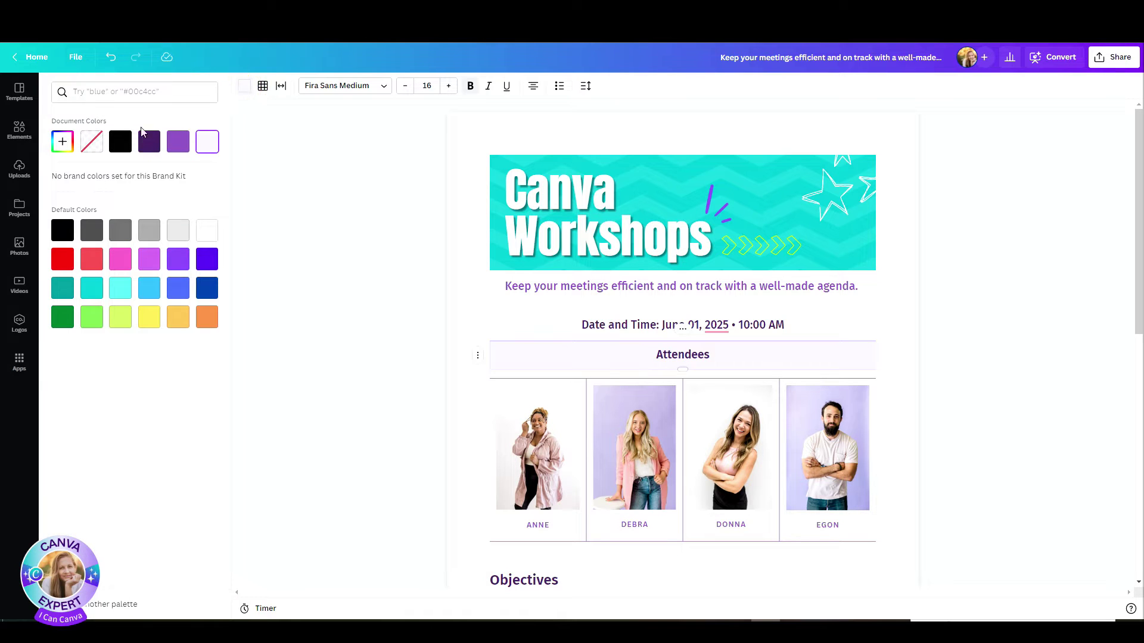
left_click(93, 290)
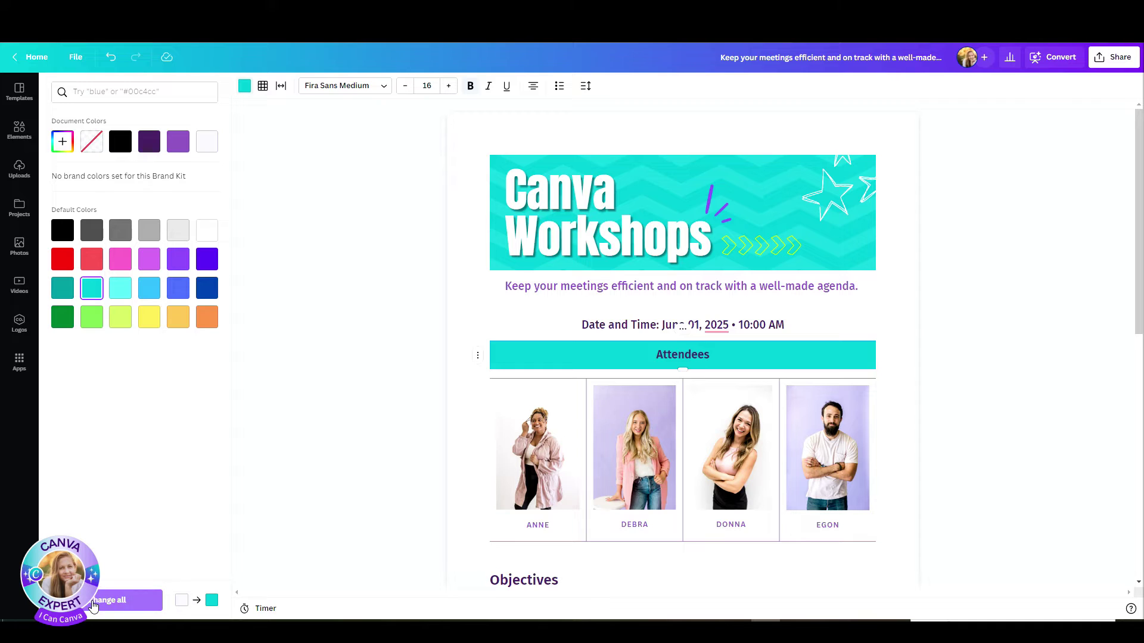
left_click(93, 603)
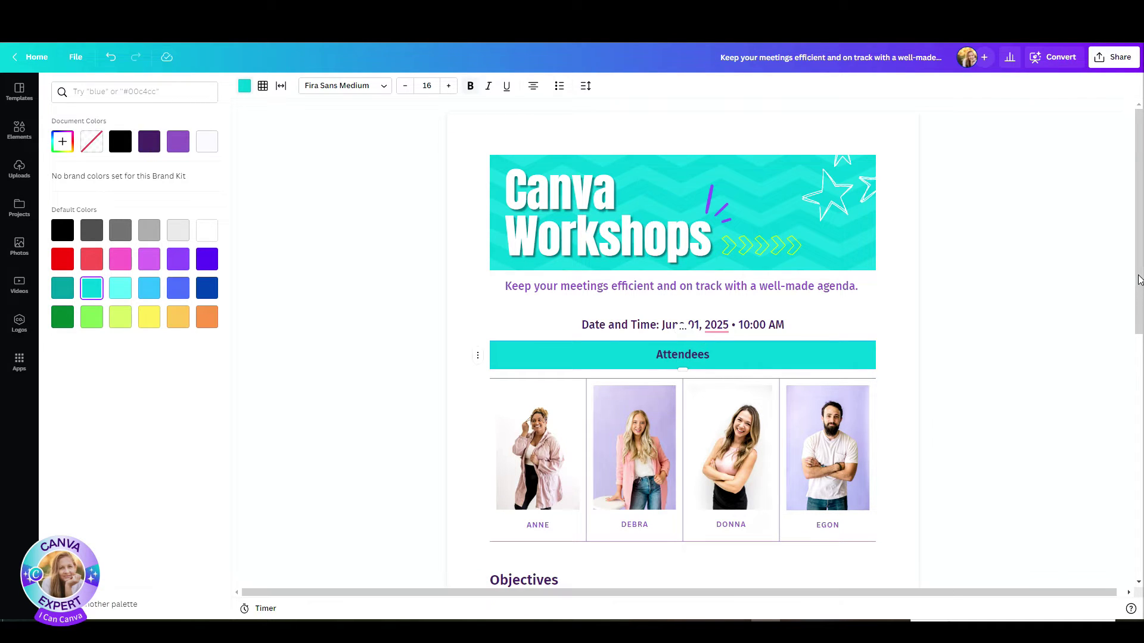
key("Escape")
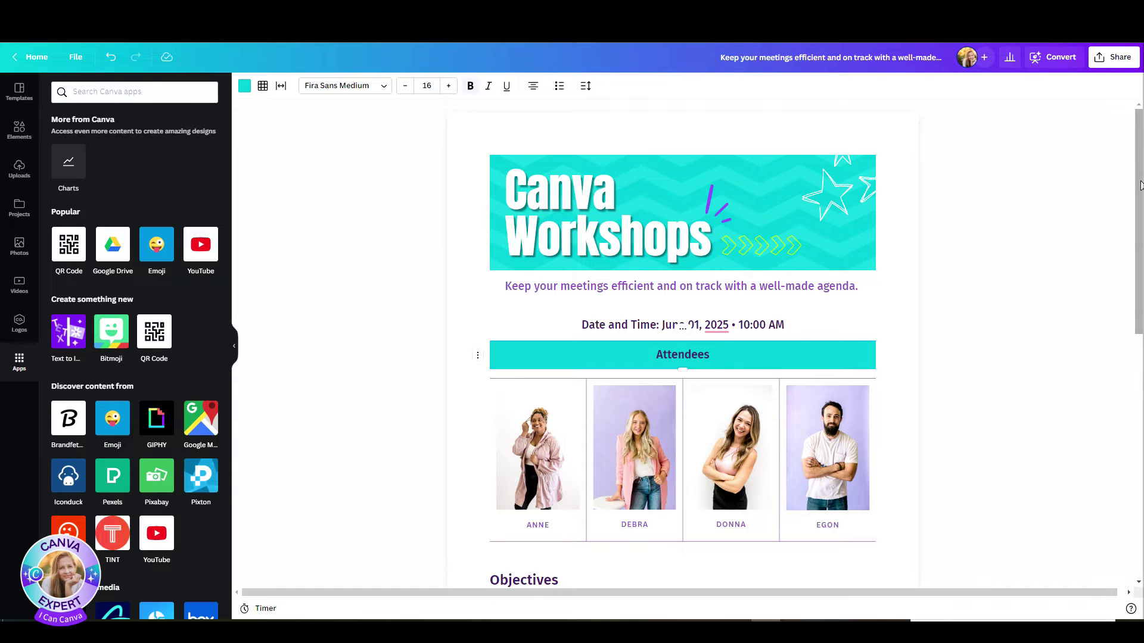
scroll(1134, 282, "down", 2)
scroll(1134, 282, "down", 7)
scroll(1138, 271, "up", 6)
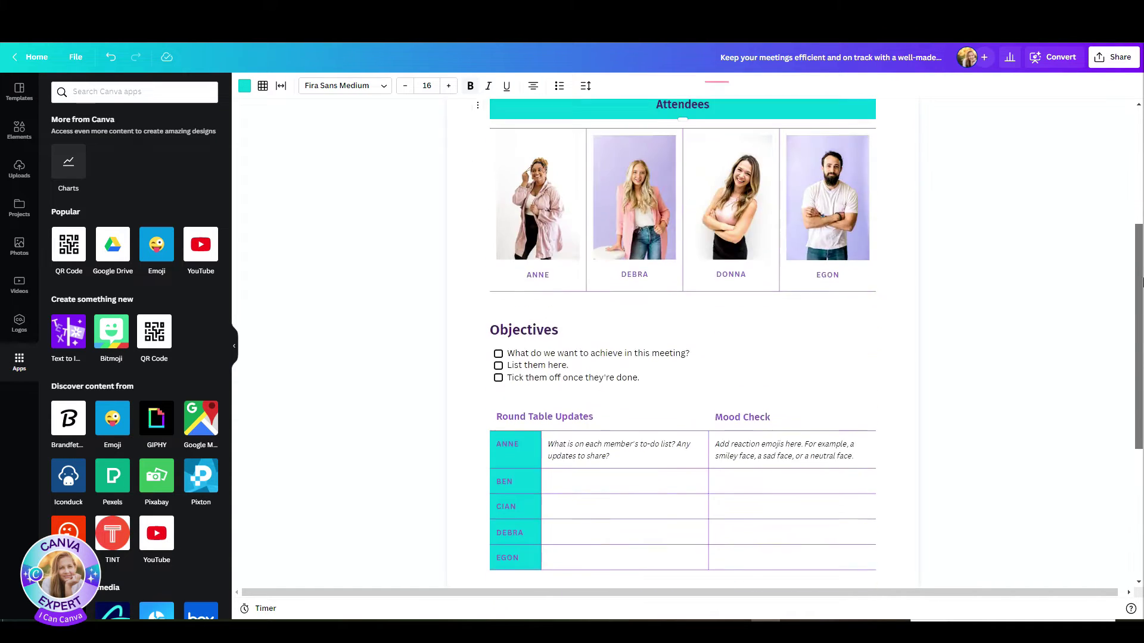
scroll(1142, 262, "up", 3)
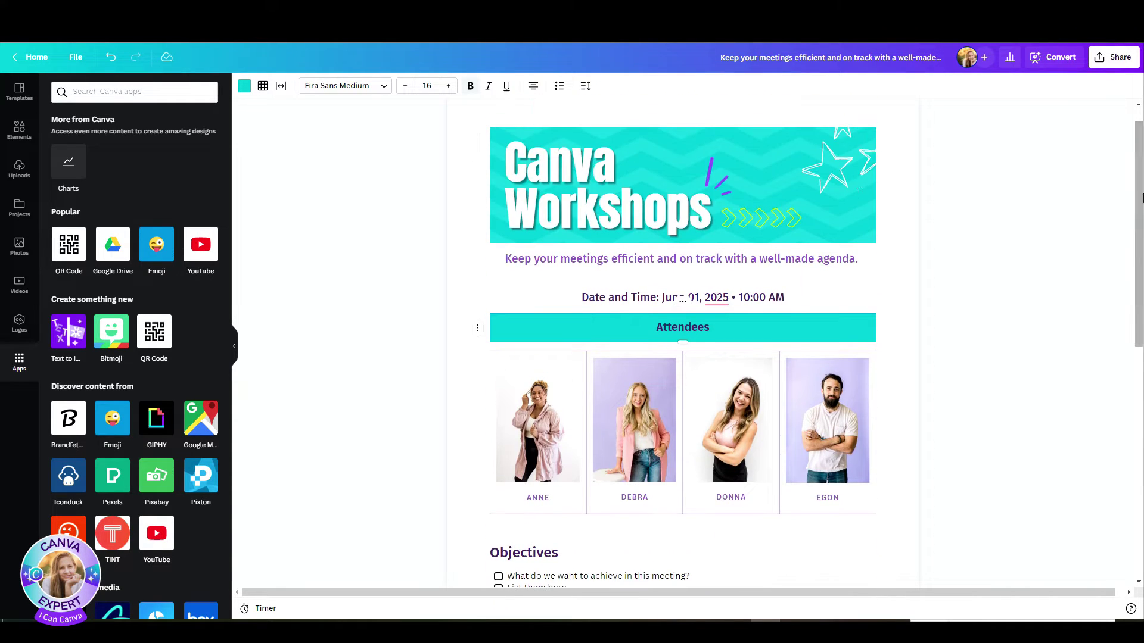
left_click(524, 258)
Replace the subtitle tagline with the pasted 'Master Canva with' line and the host's name.
triple_click(525, 258)
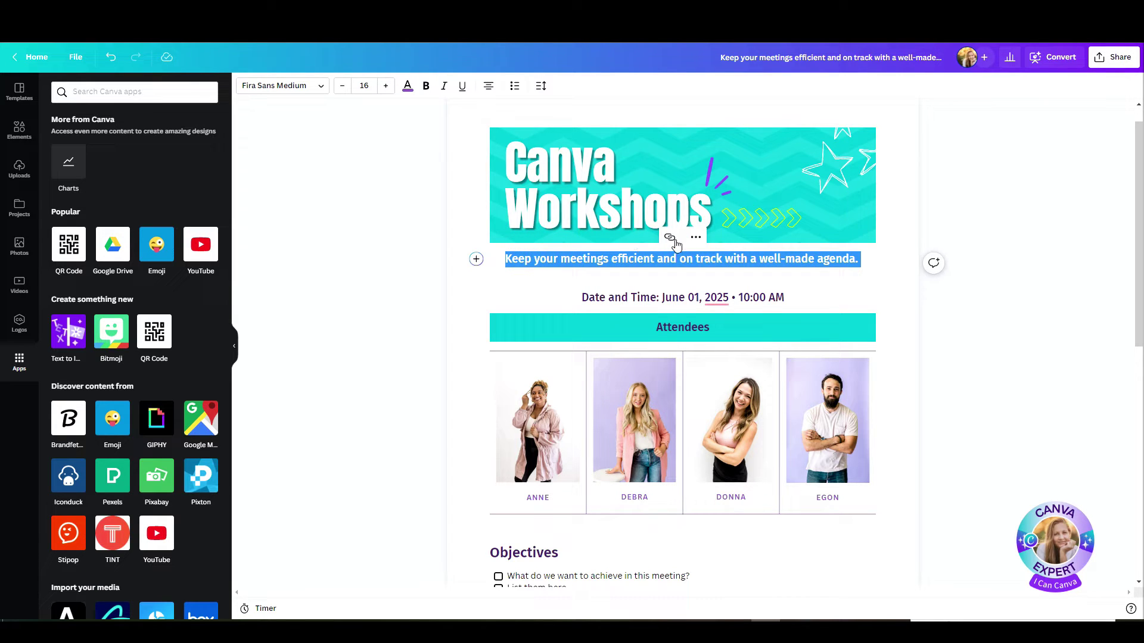
left_click(696, 237)
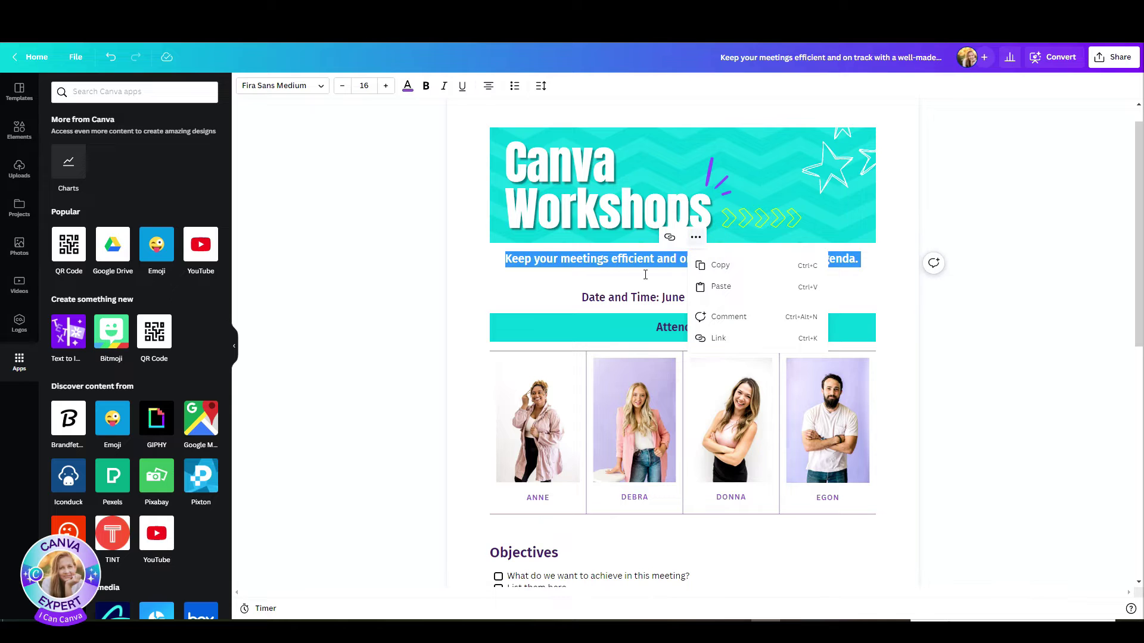
key("Escape")
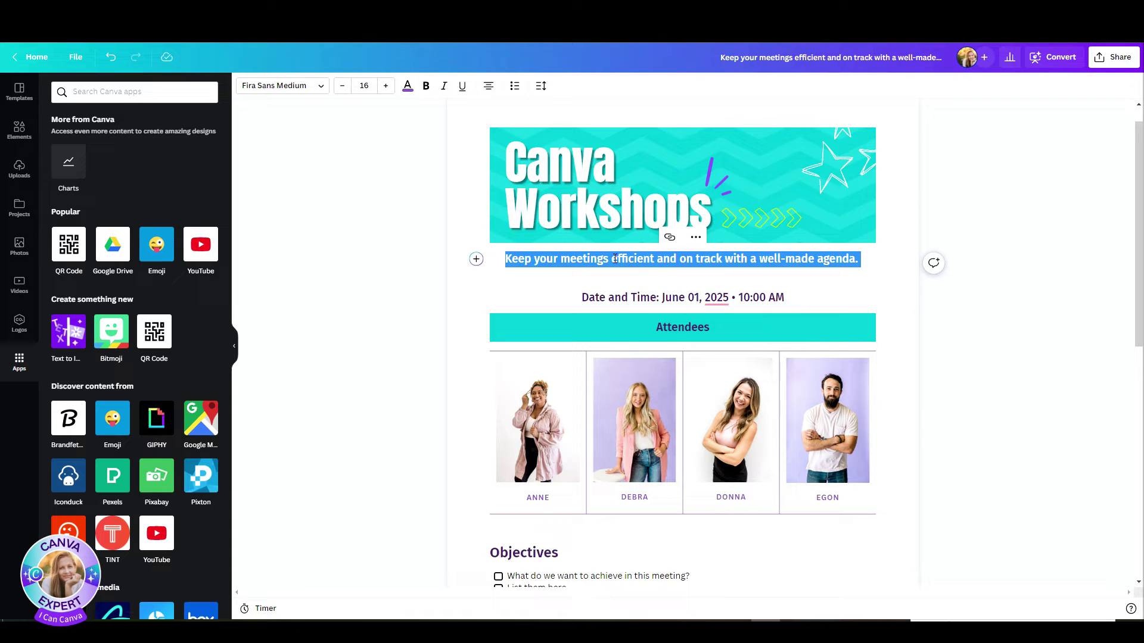
type("Master Canva with Hadas Avidor Goldin")
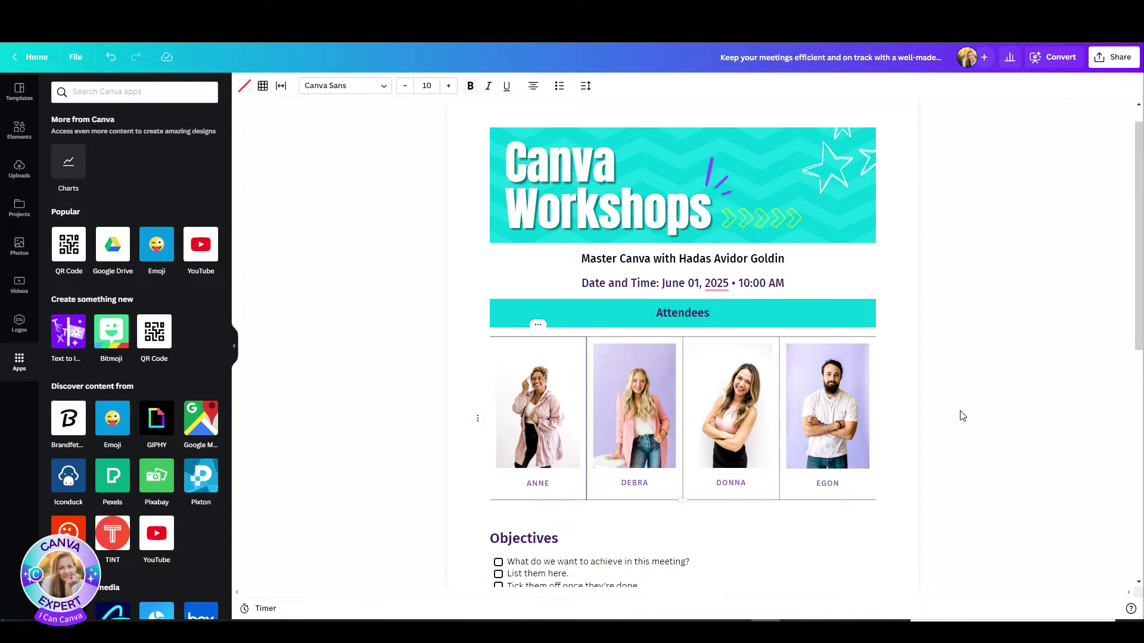
scroll(960, 414, "down", 1)
left_click(524, 324)
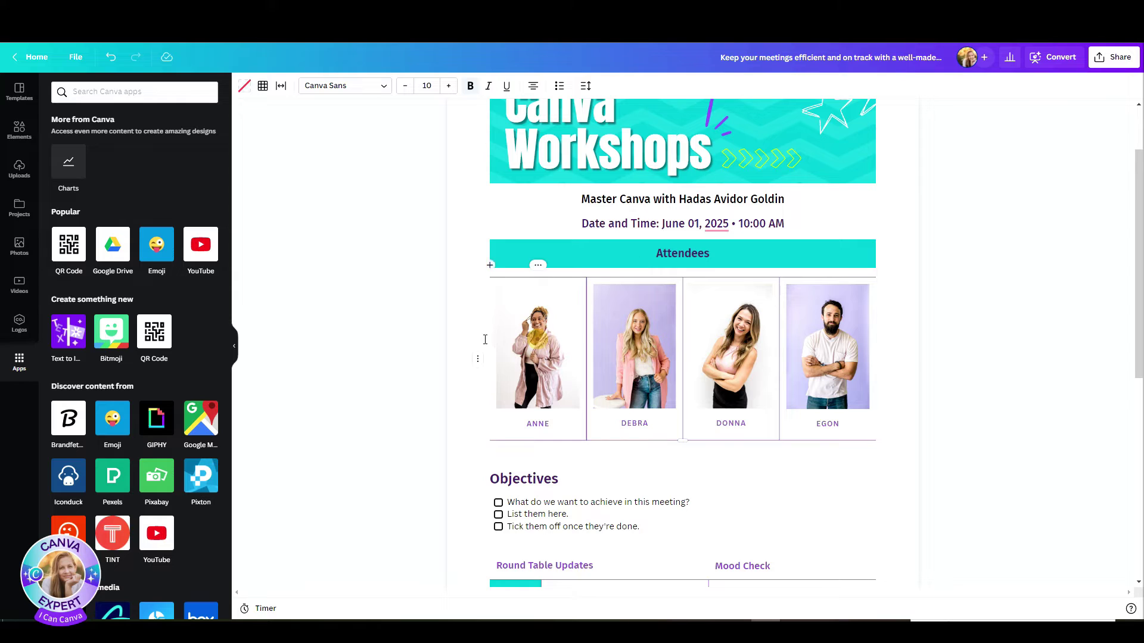
left_click(478, 358)
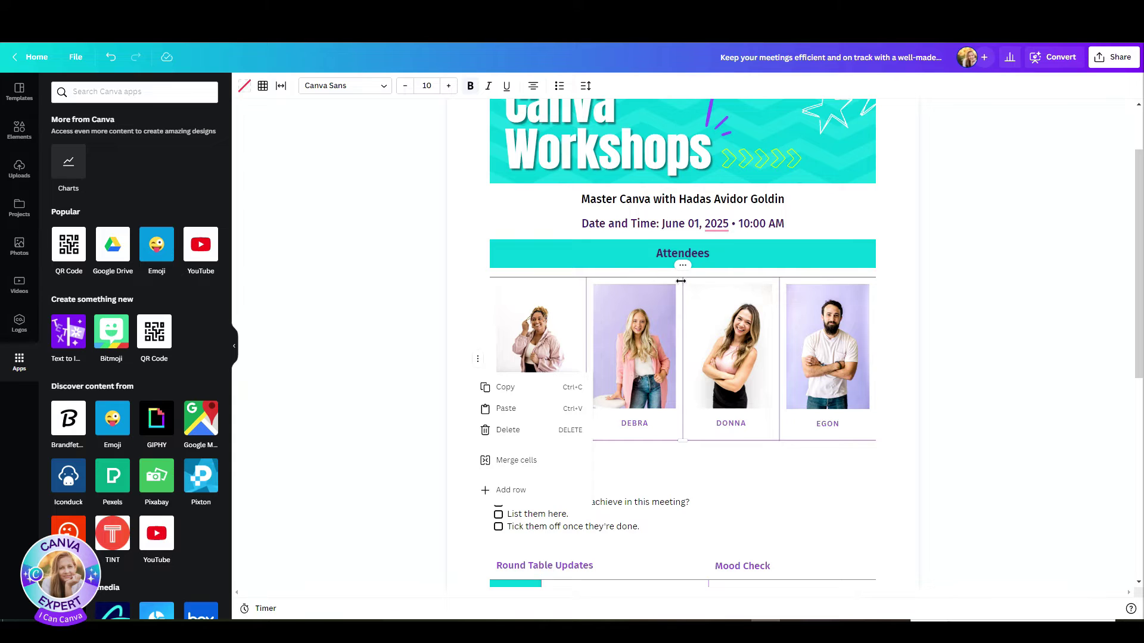
Delete the attendees photo table below the Attendees bar.
left_click(682, 264)
left_click(652, 435)
left_click(660, 351)
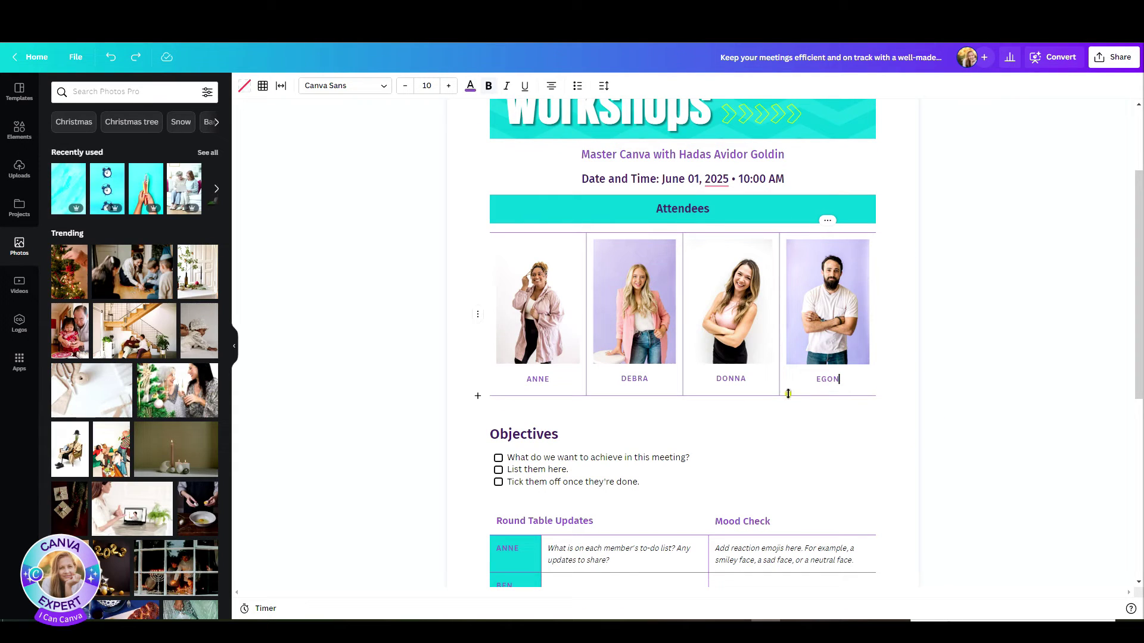
left_click(786, 395)
key("Delete")
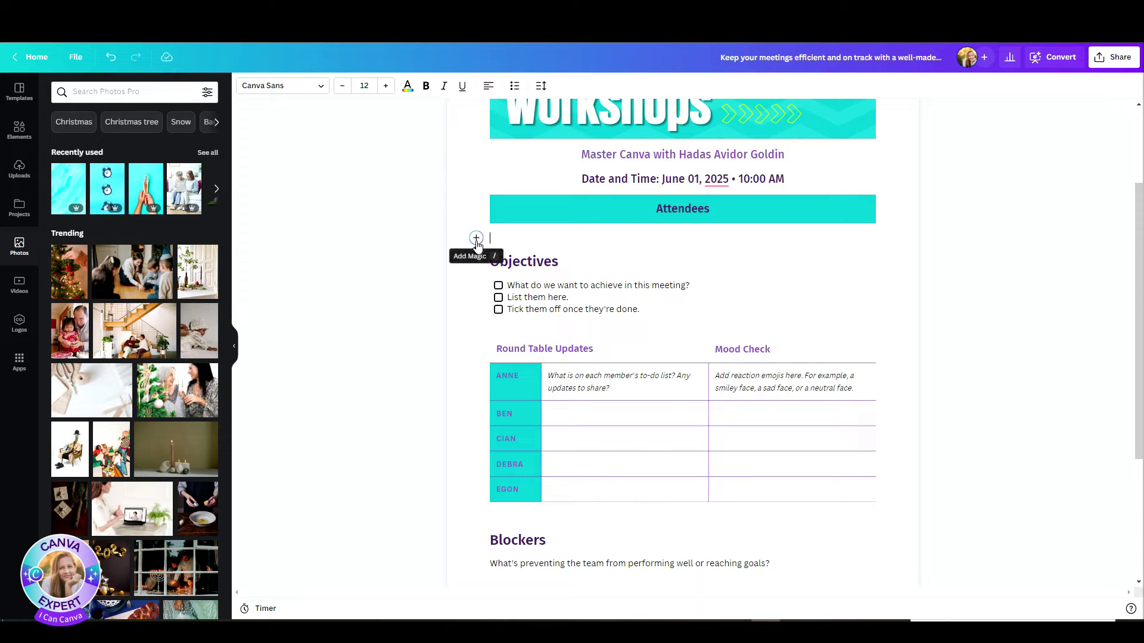
left_click(476, 240)
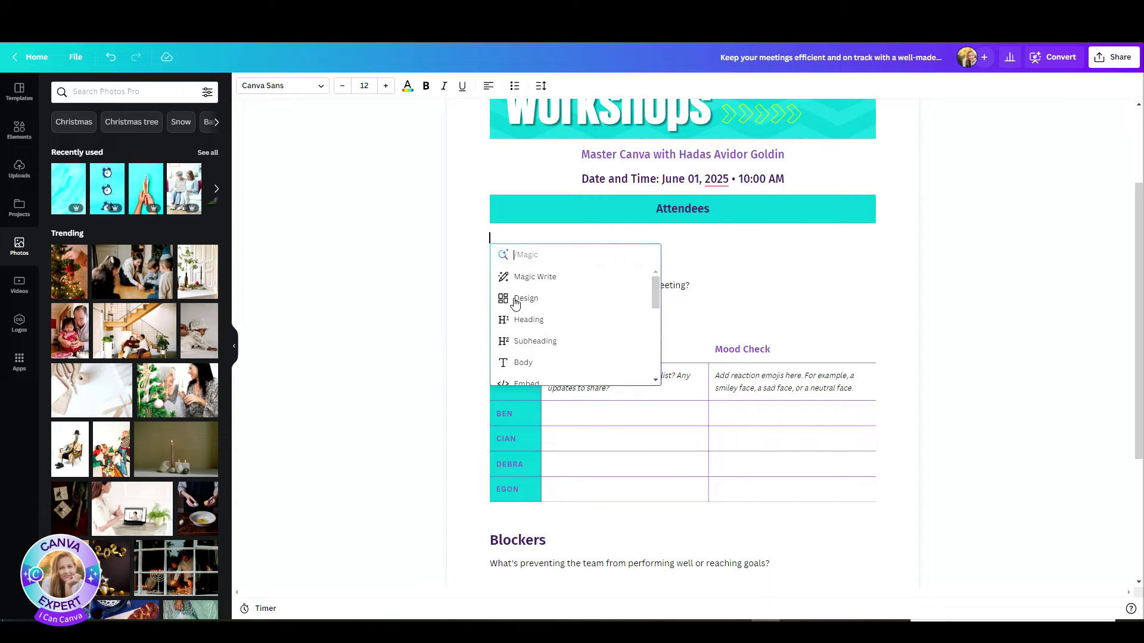
key("Escape")
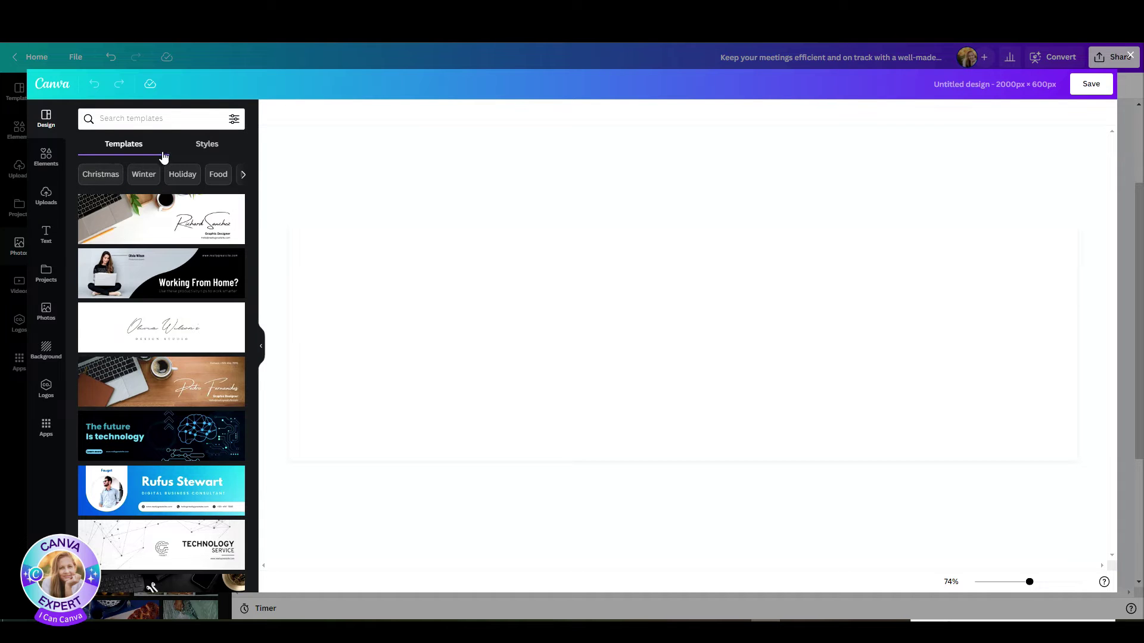
left_click(27, 108)
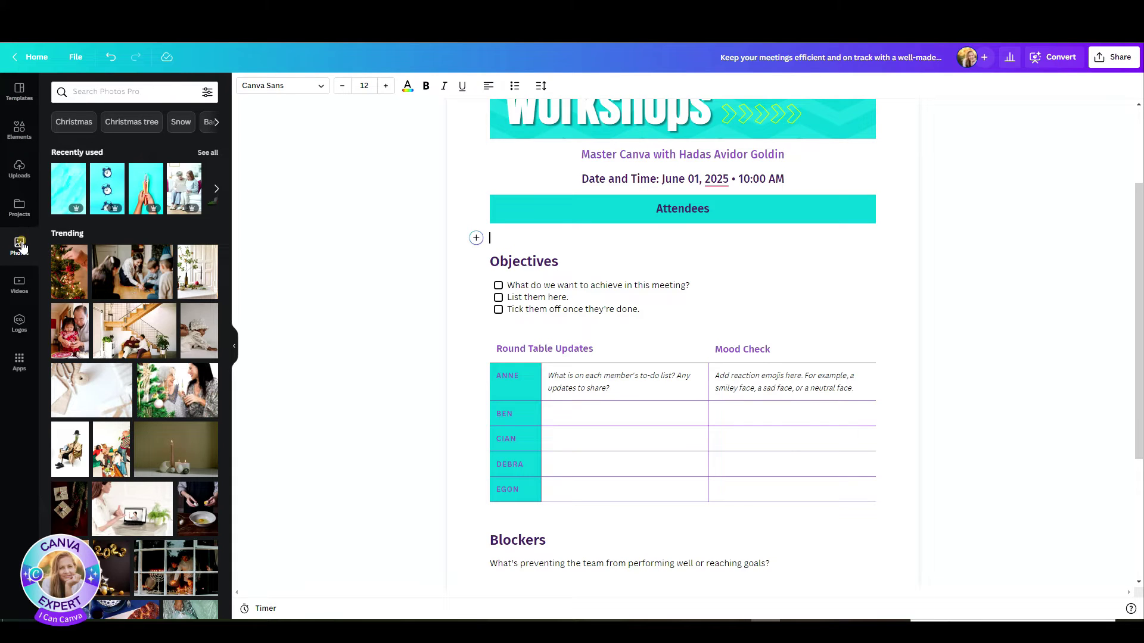
left_click(117, 89)
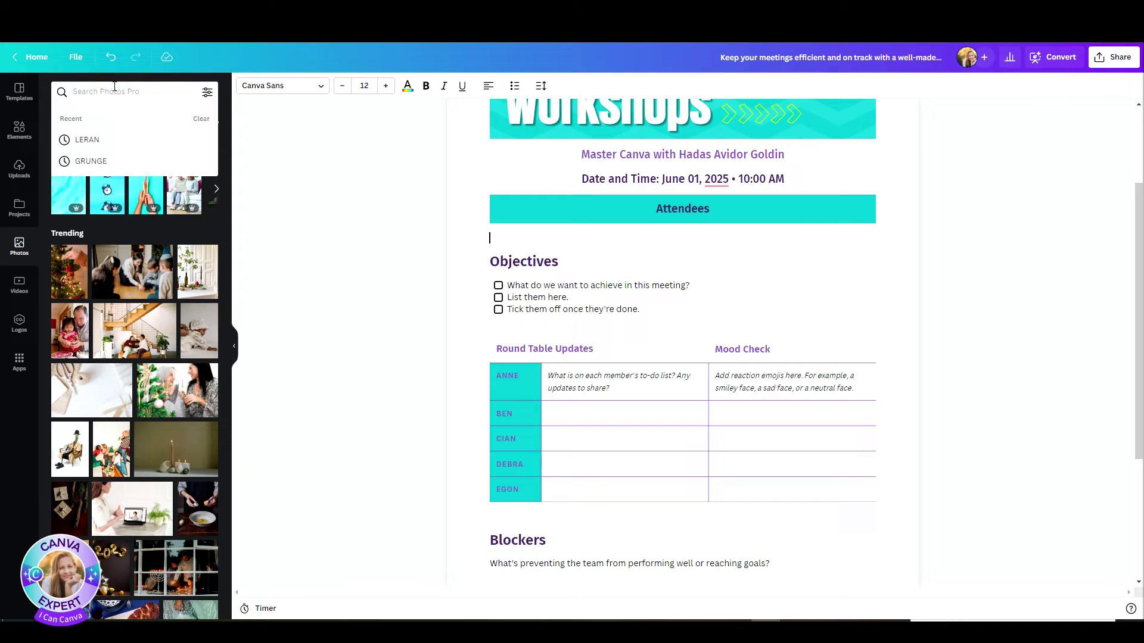
Search photos for 'WORKSHOP' and insert the classroom photo below Attendees.
type("WORKSHOP")
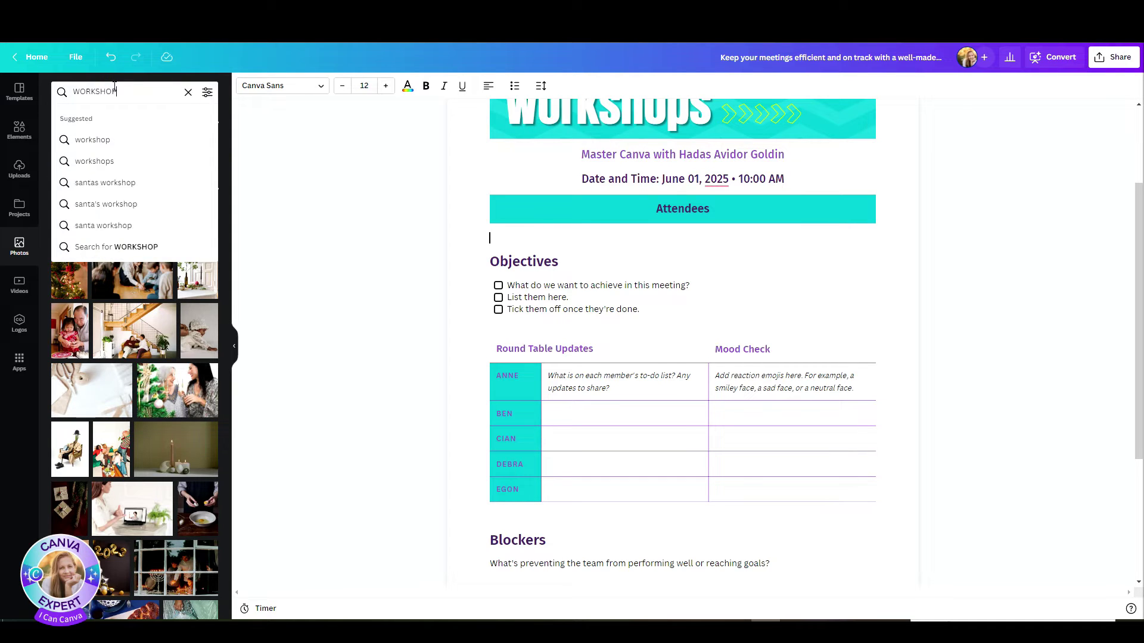
key("Return")
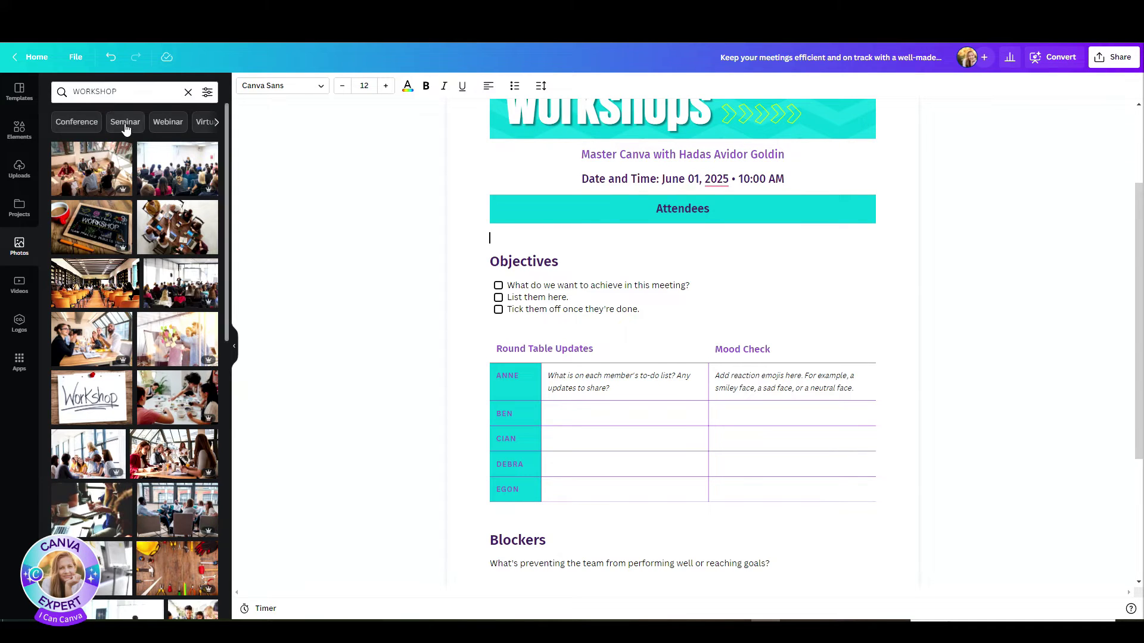
scroll(157, 358, "down", 5)
left_click(158, 357)
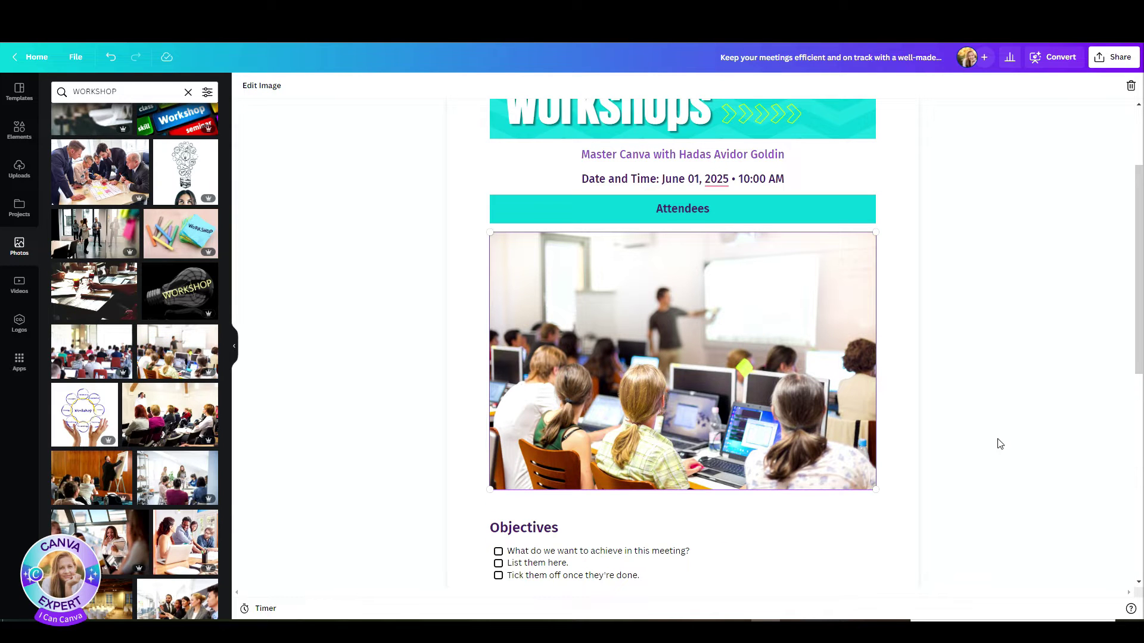
left_click_drag(876, 490, 859, 474)
Insert a thumbs-up emoji on the line beside Objectives, discarding a trial checklist.
scroll(721, 280, "down", 4)
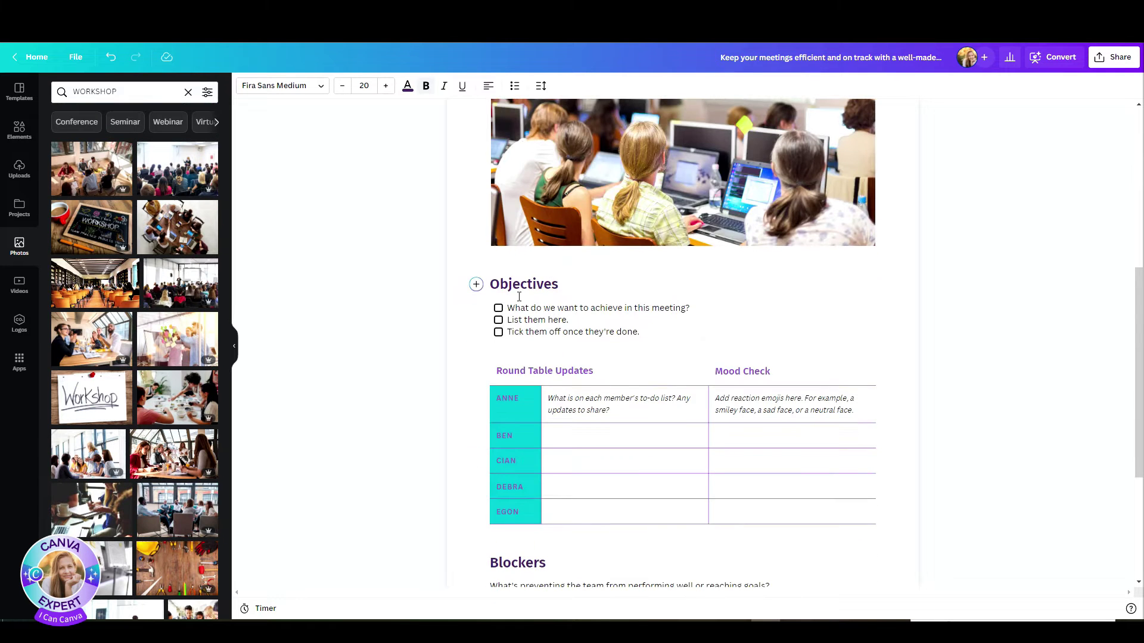
left_click(477, 287)
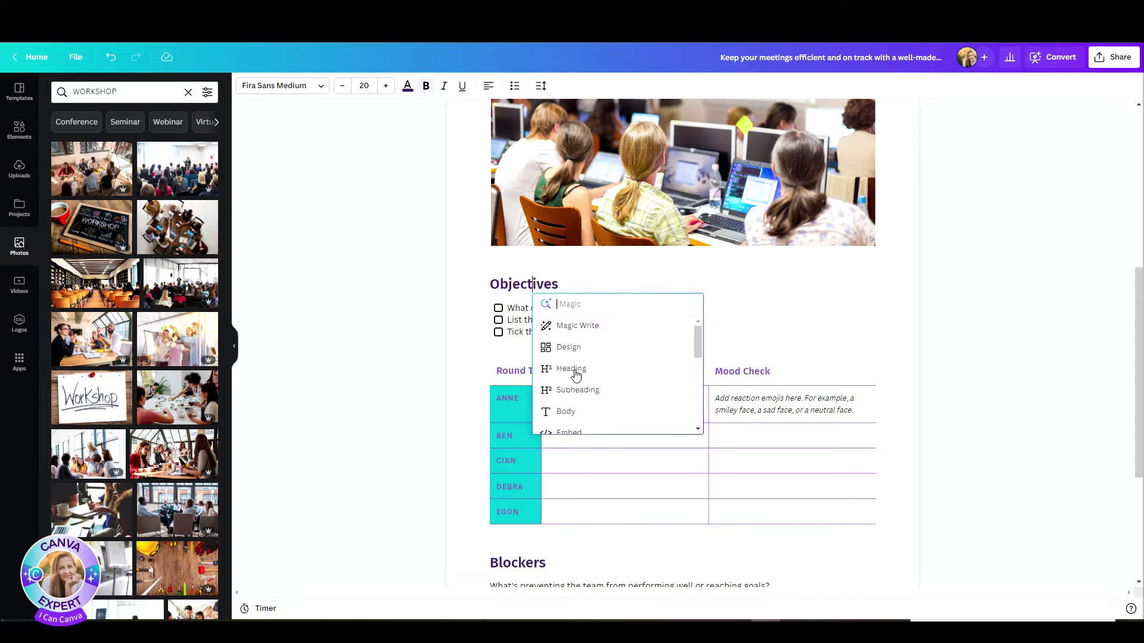
scroll(575, 373, "down", 2)
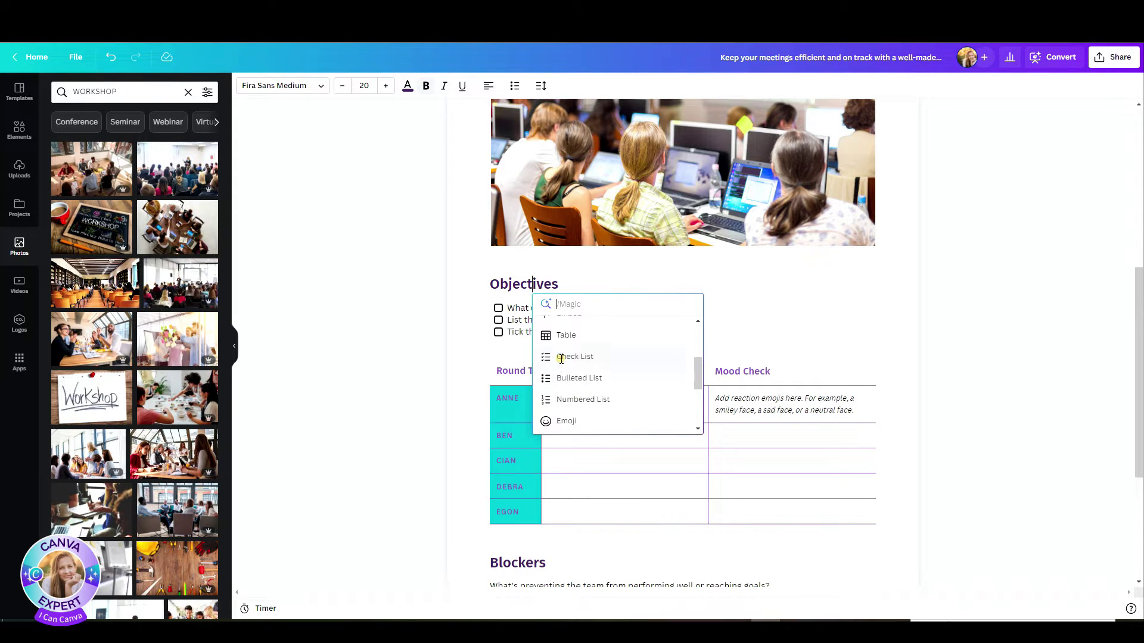
left_click(561, 359)
key("ctrl+z")
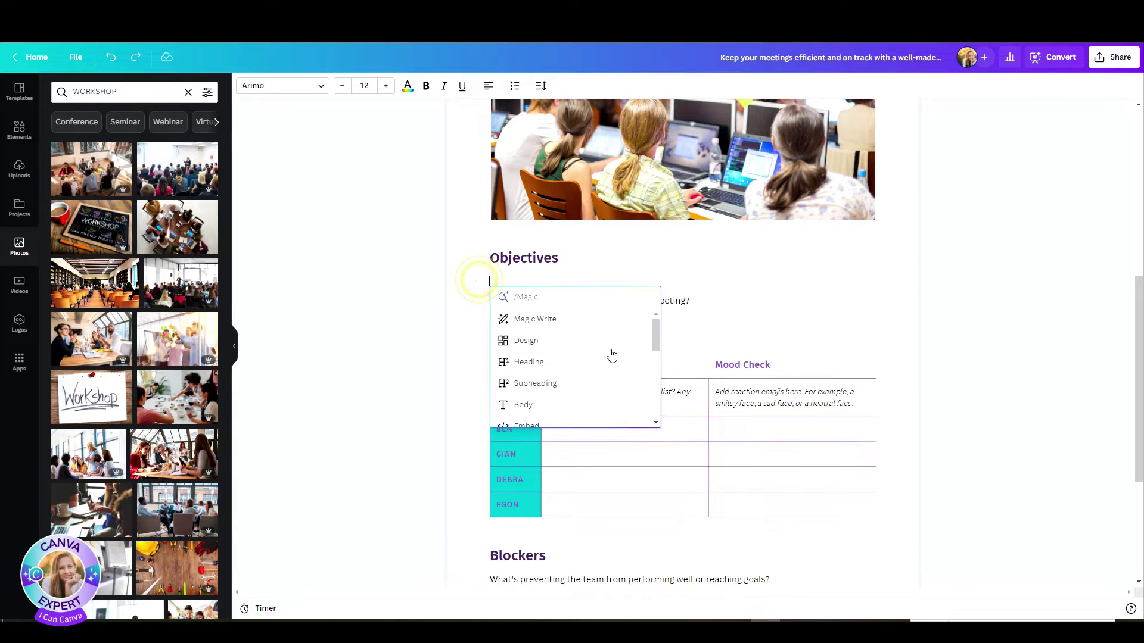
scroll(596, 376, "down", 3)
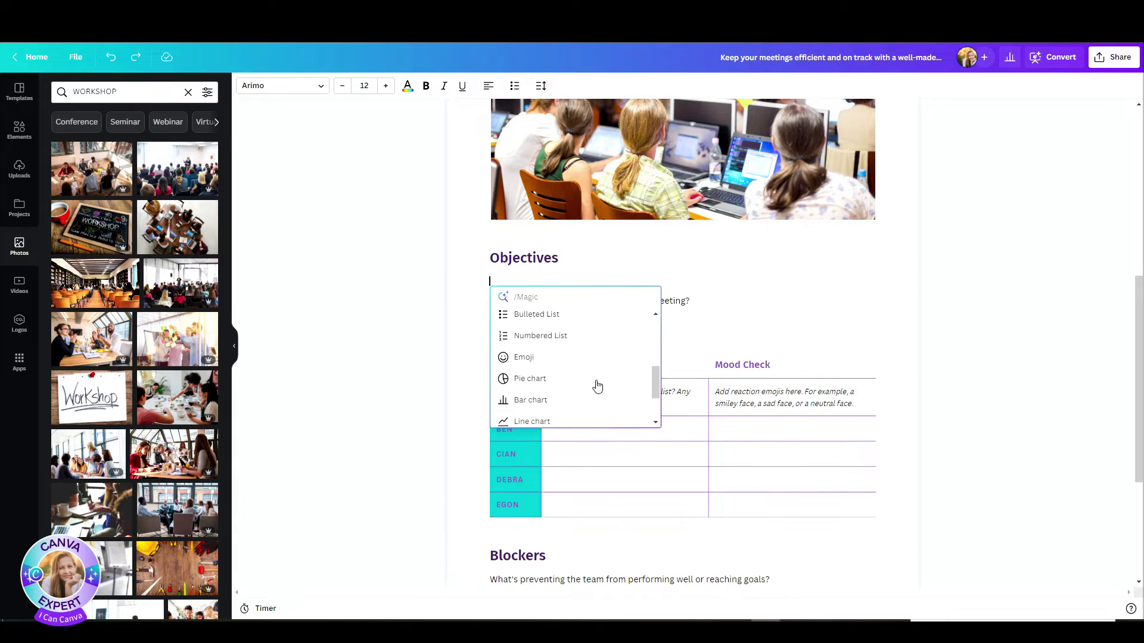
left_click(524, 355)
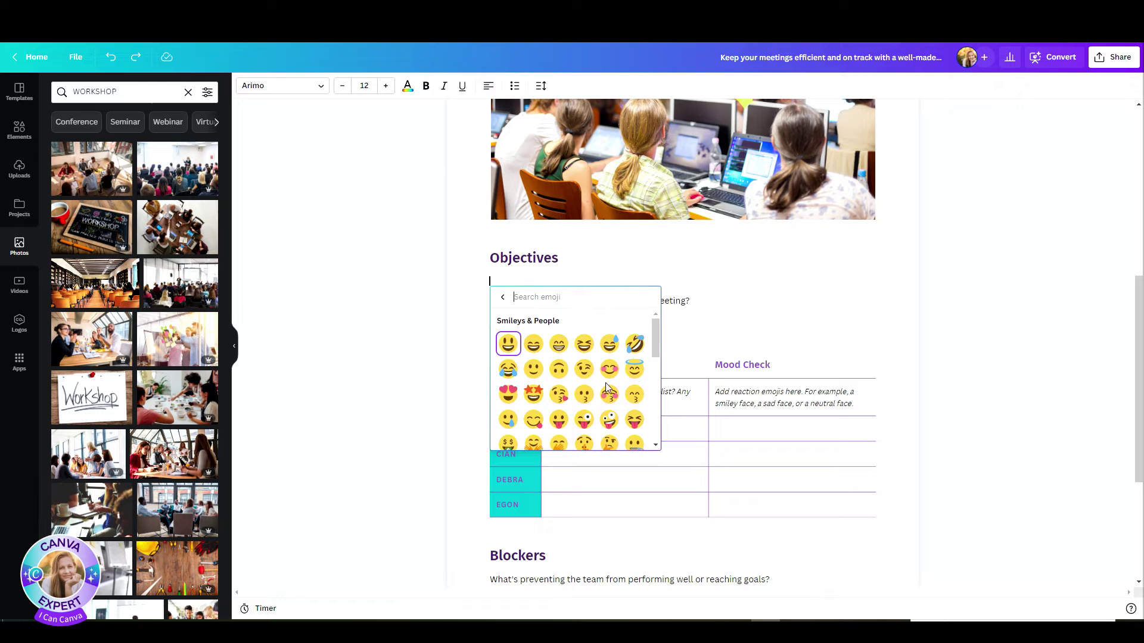
scroll(585, 397, "down", 3)
scroll(584, 397, "down", 5)
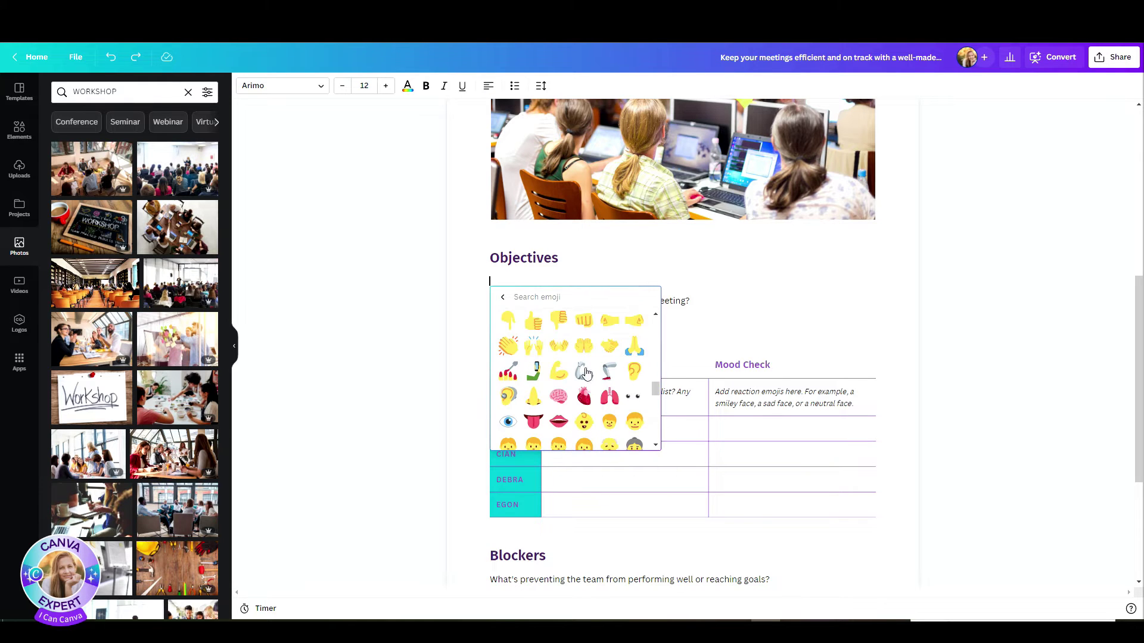
left_click(510, 351)
Add a 05:00 countdown timer to the document.
left_click(478, 282)
scroll(554, 381, "down", 6)
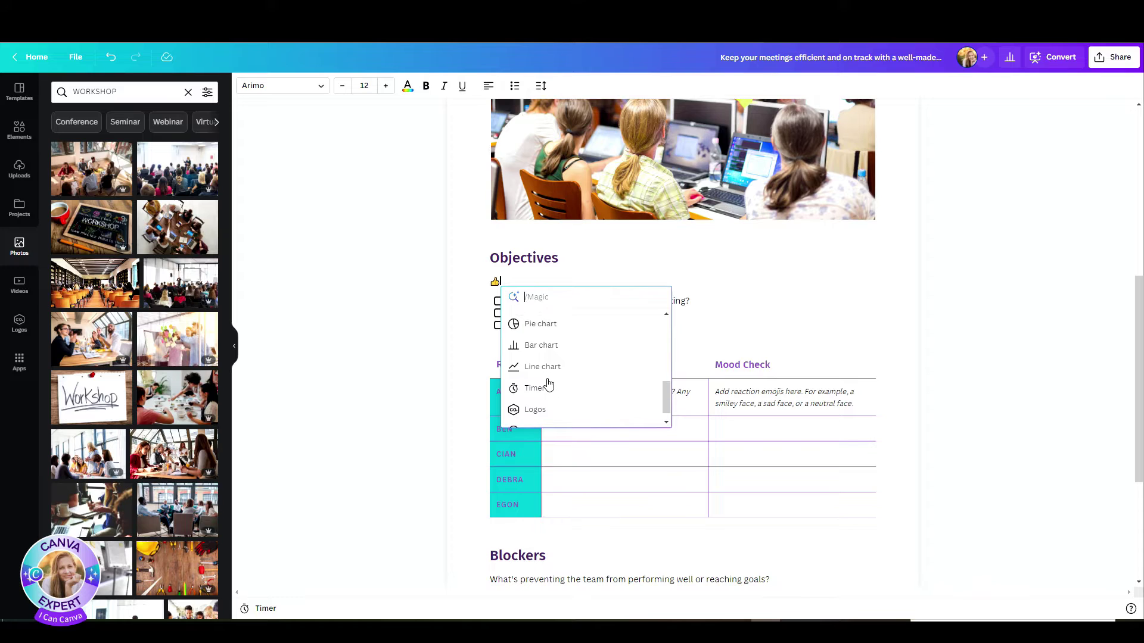
scroll(548, 385, "down", 2)
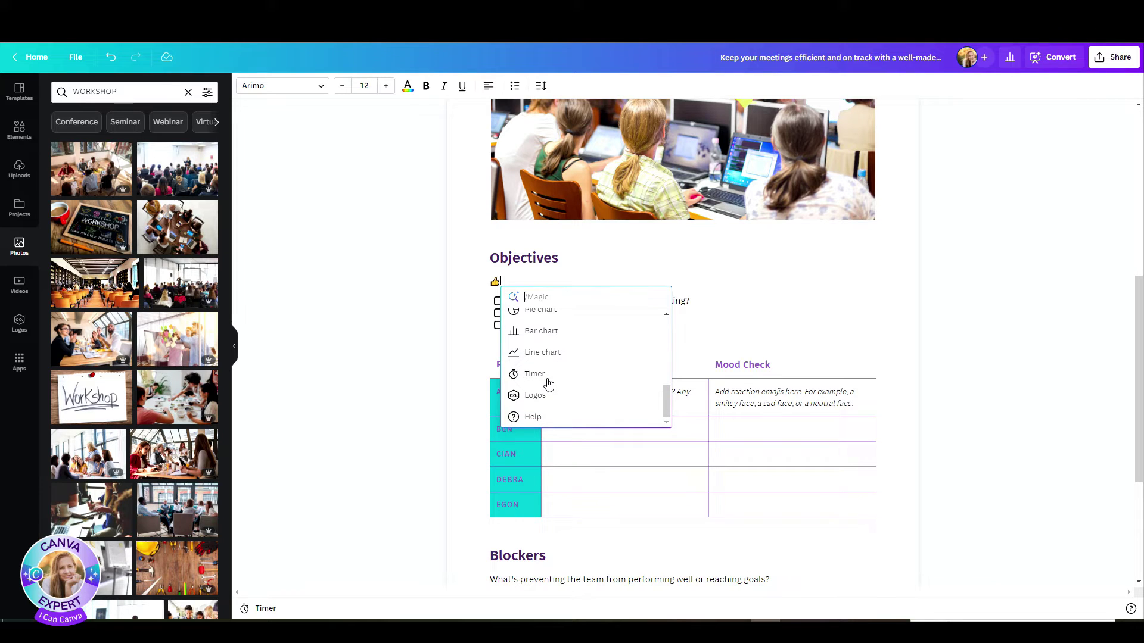
left_click(554, 375)
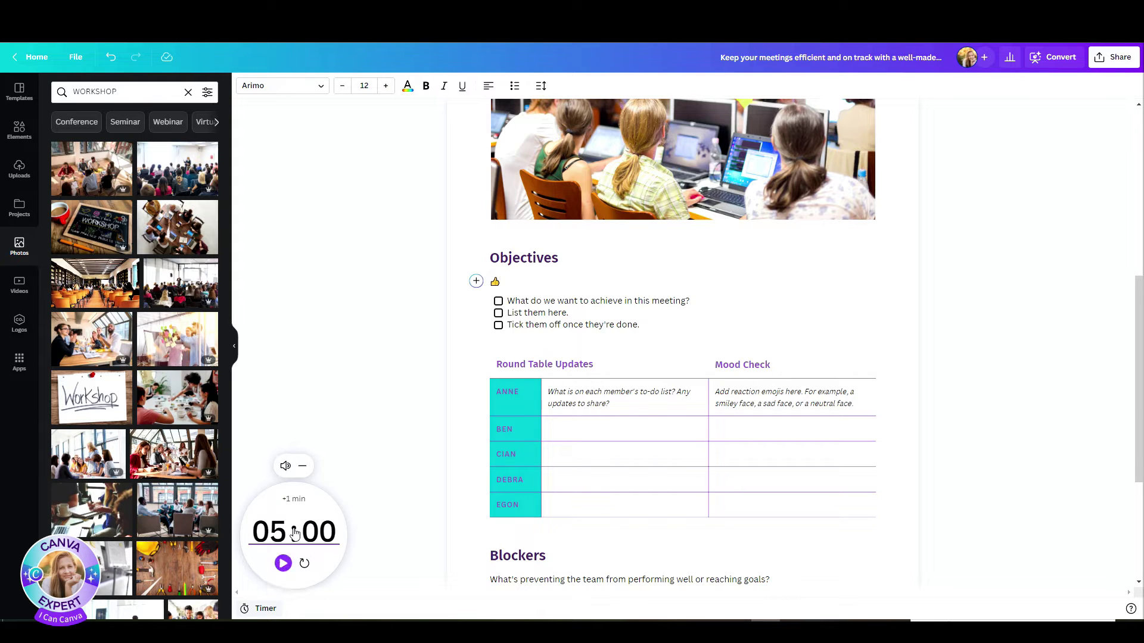
Open and close the insert menu, then open the BEN row's options.
left_click(476, 281)
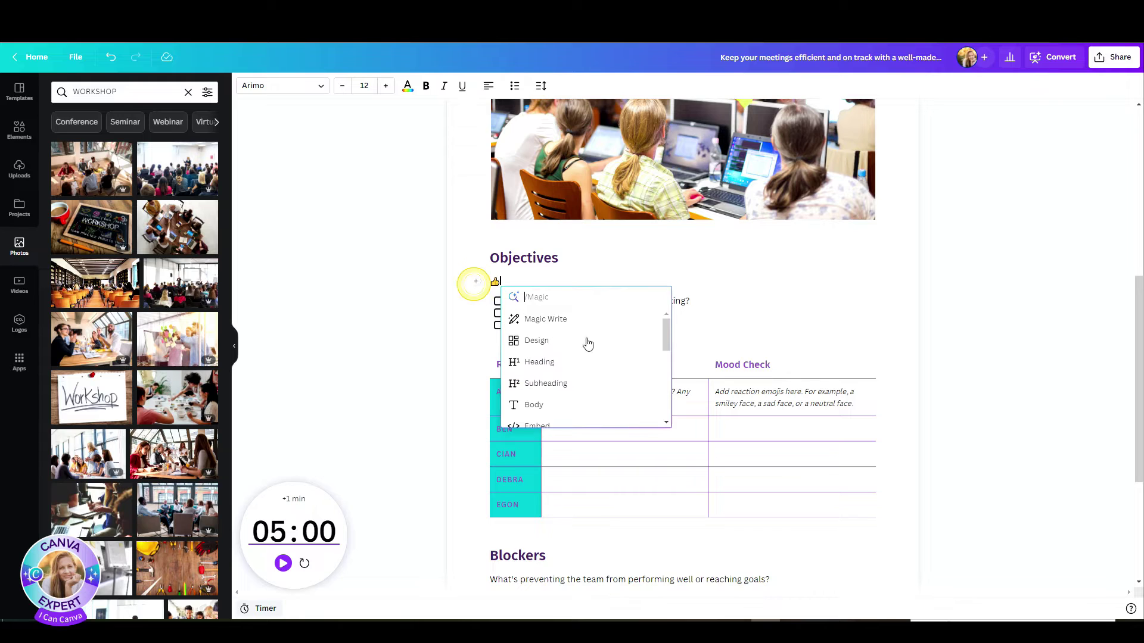
left_click_drag(666, 370, 662, 317)
left_click(728, 265)
scroll(572, 304, "down", 2)
left_click(572, 302)
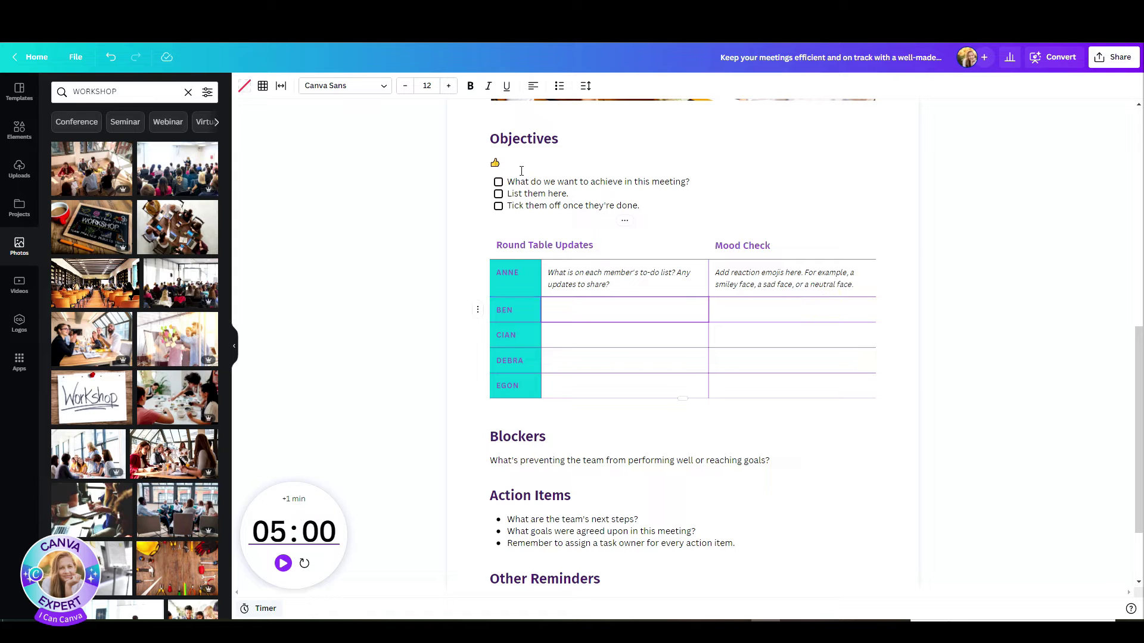
left_click(475, 311)
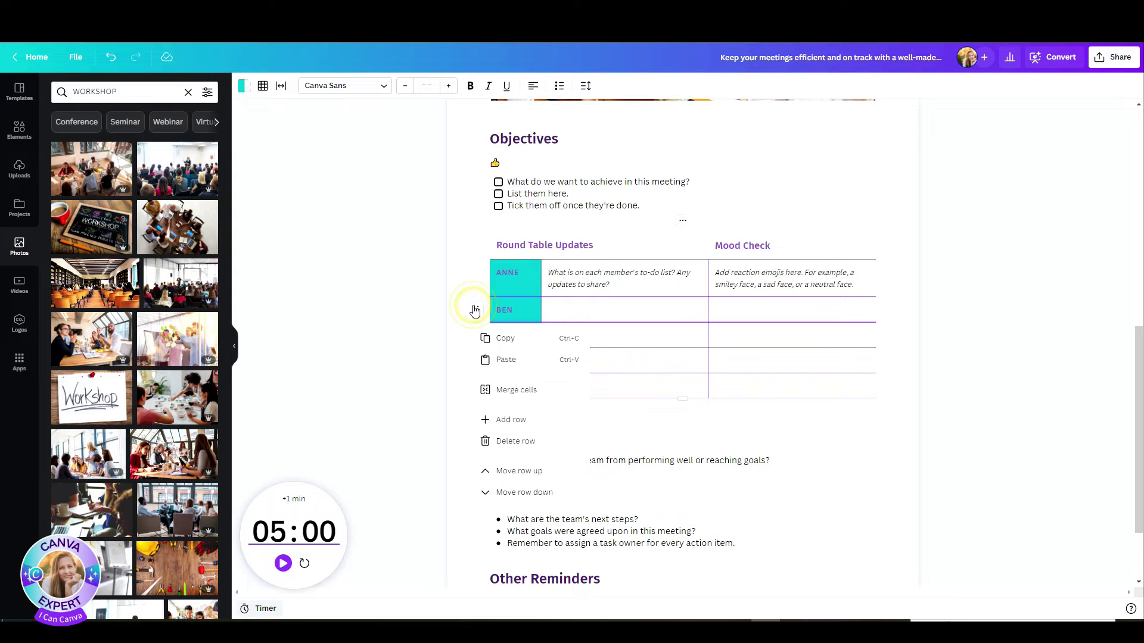
Scroll through the finished document and open its sharing options.
scroll(595, 388, "down", 1)
scroll(655, 448, "up", 8)
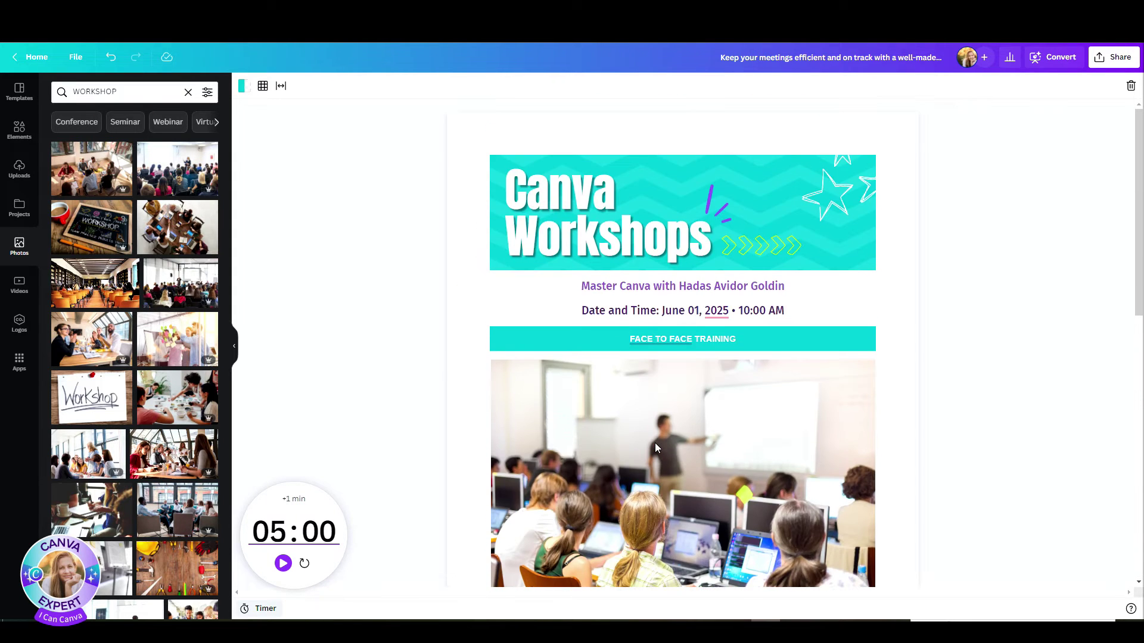
scroll(655, 444, "down", 10)
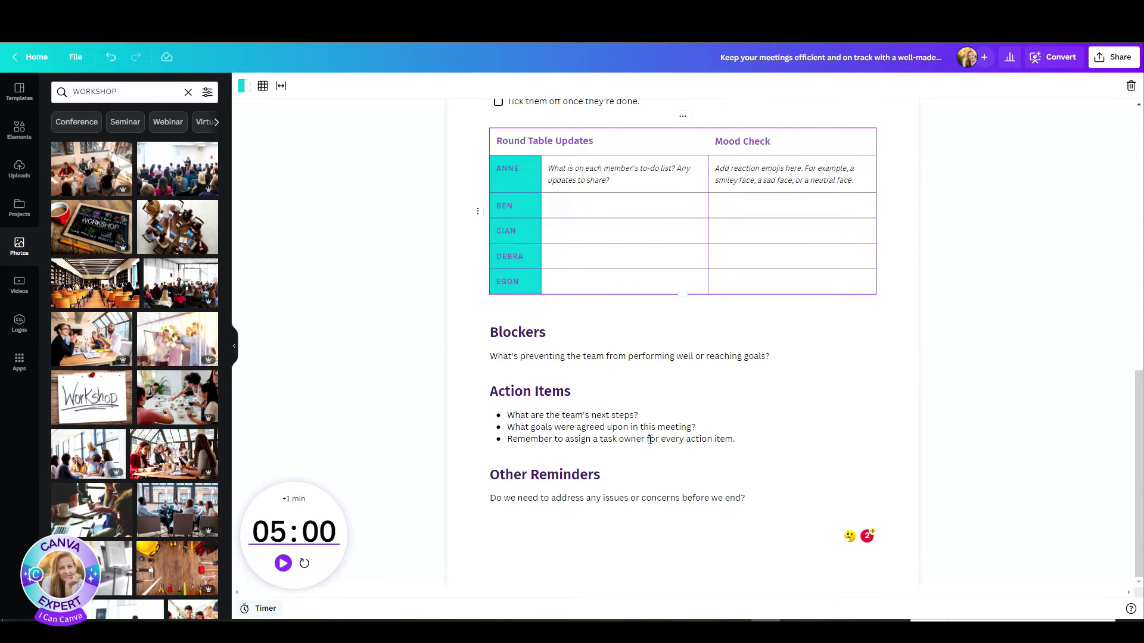
scroll(649, 439, "up", 10)
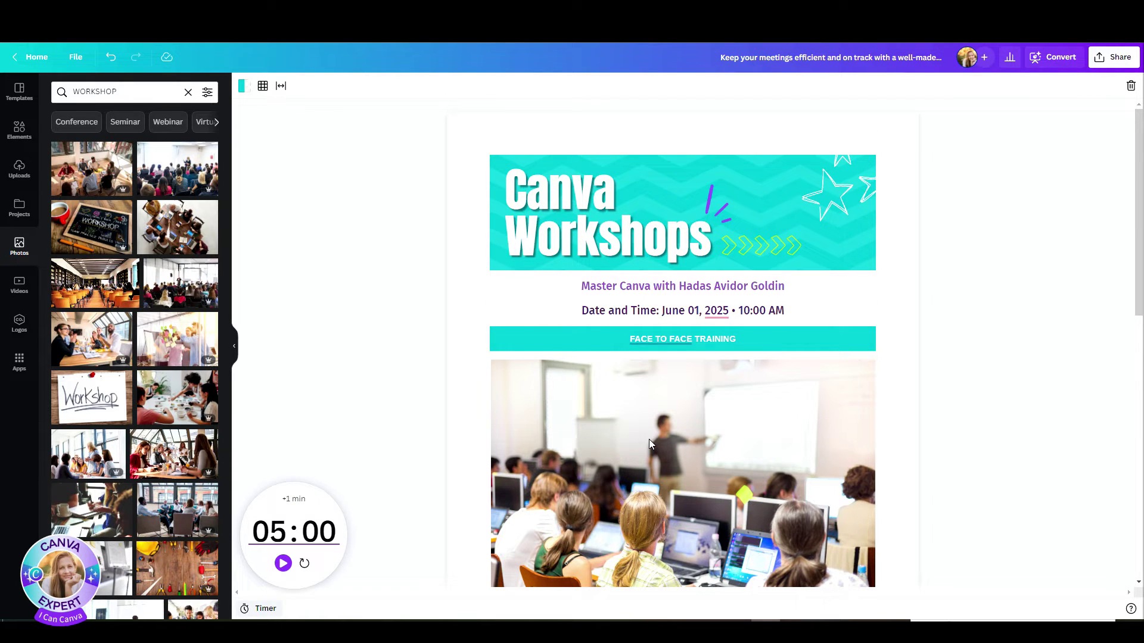
scroll(1071, 309, "down", 5)
left_click(1113, 57)
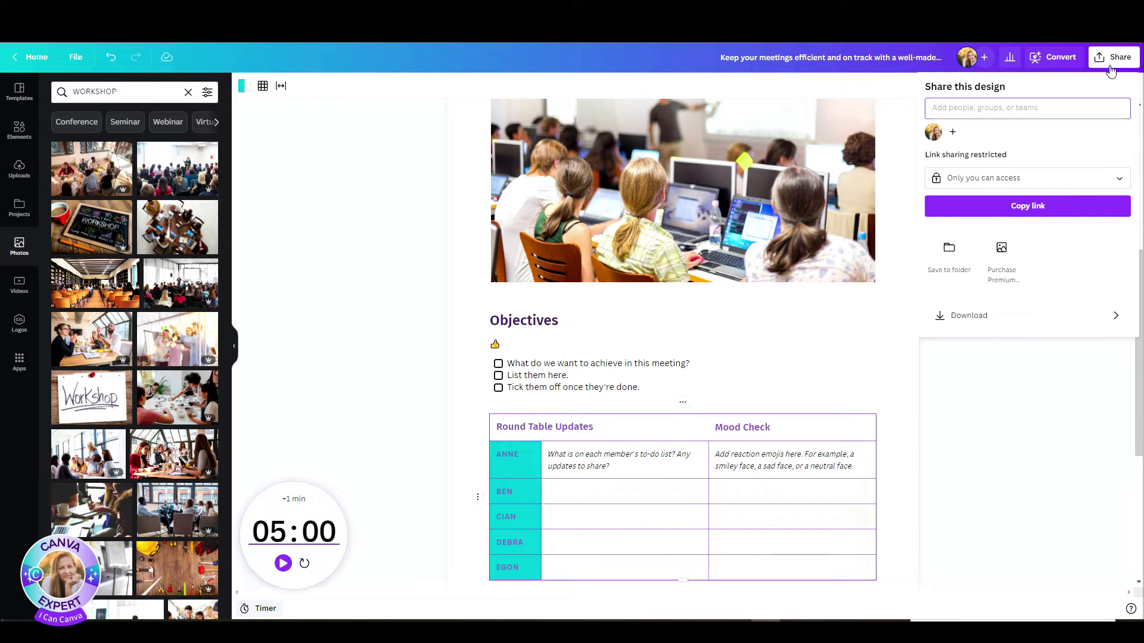
Copy the share link, then download the Doc as an A4 PDF Standard file.
left_click(1099, 206)
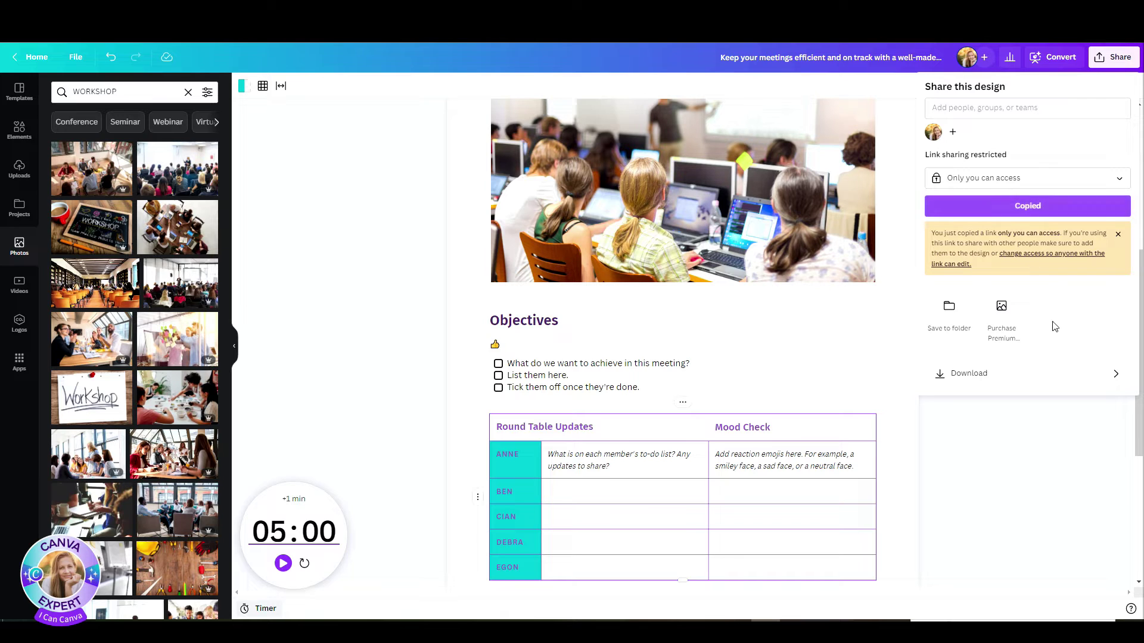
left_click(1021, 372)
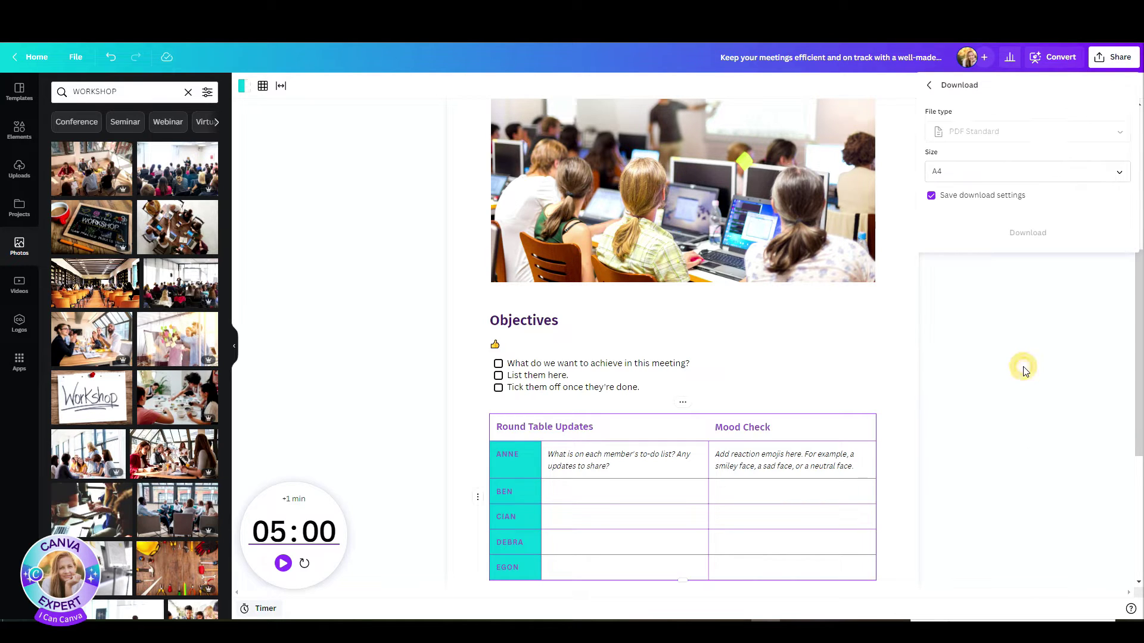
left_click(1065, 173)
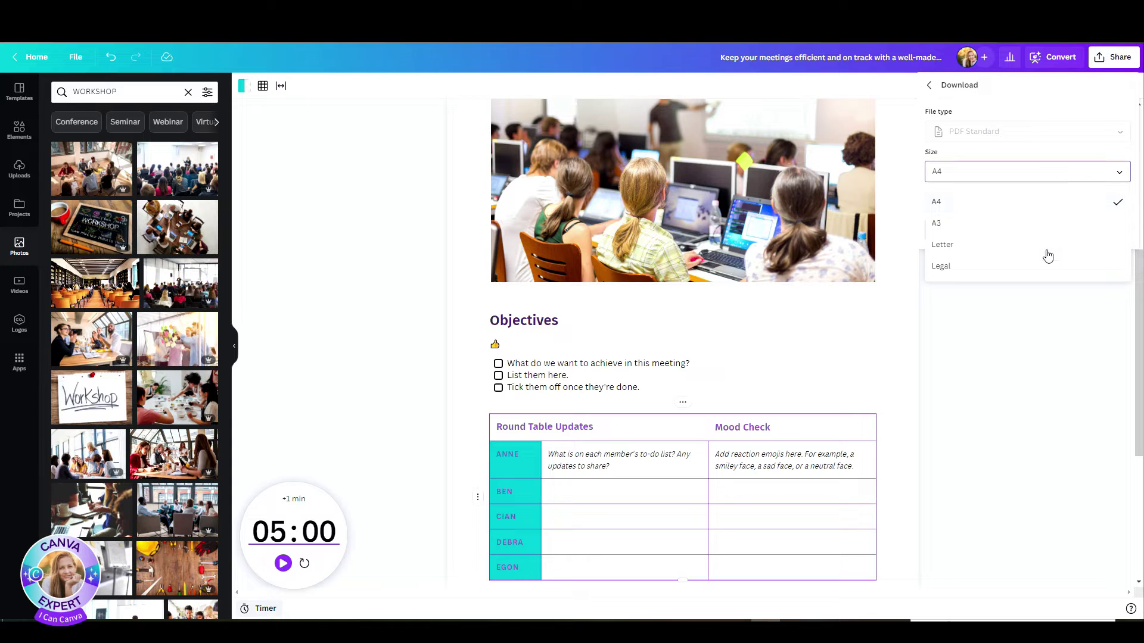
left_click(1068, 173)
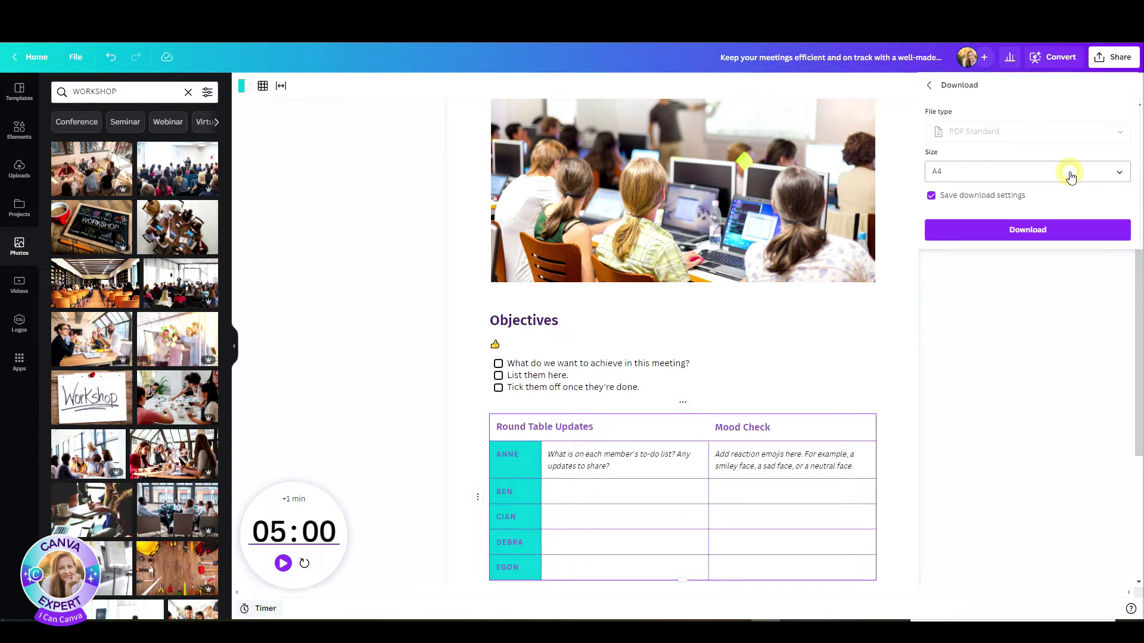
left_click(1061, 231)
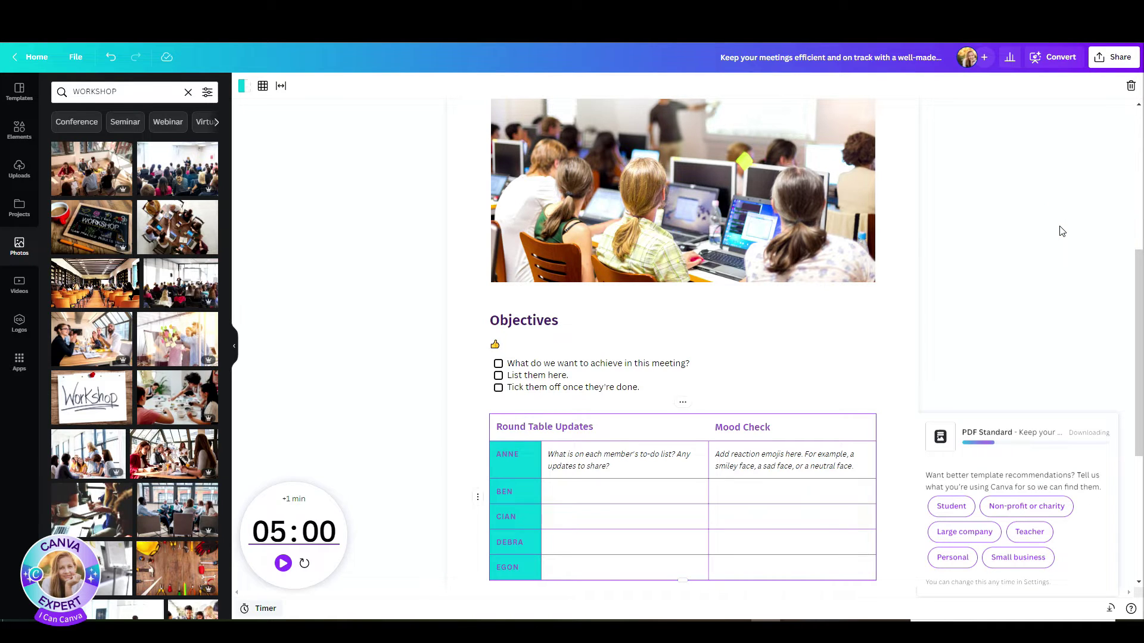
scroll(670, 394, "down", 4)
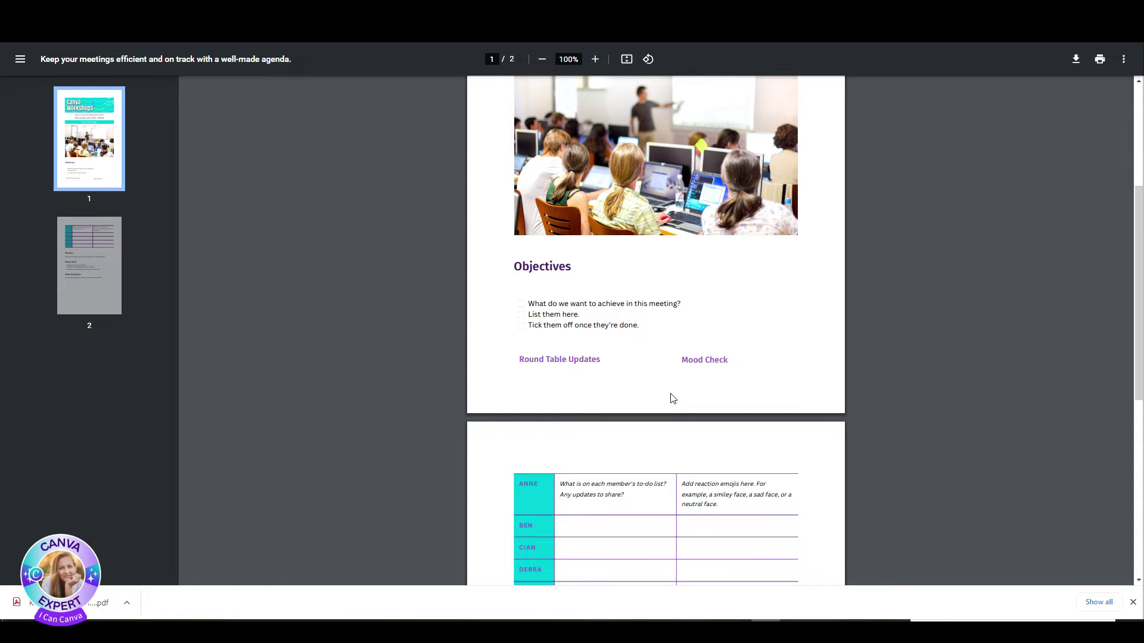
Scroll through both pages of the downloaded agenda PDF in the Chrome viewer.
scroll(673, 398, "down", 4)
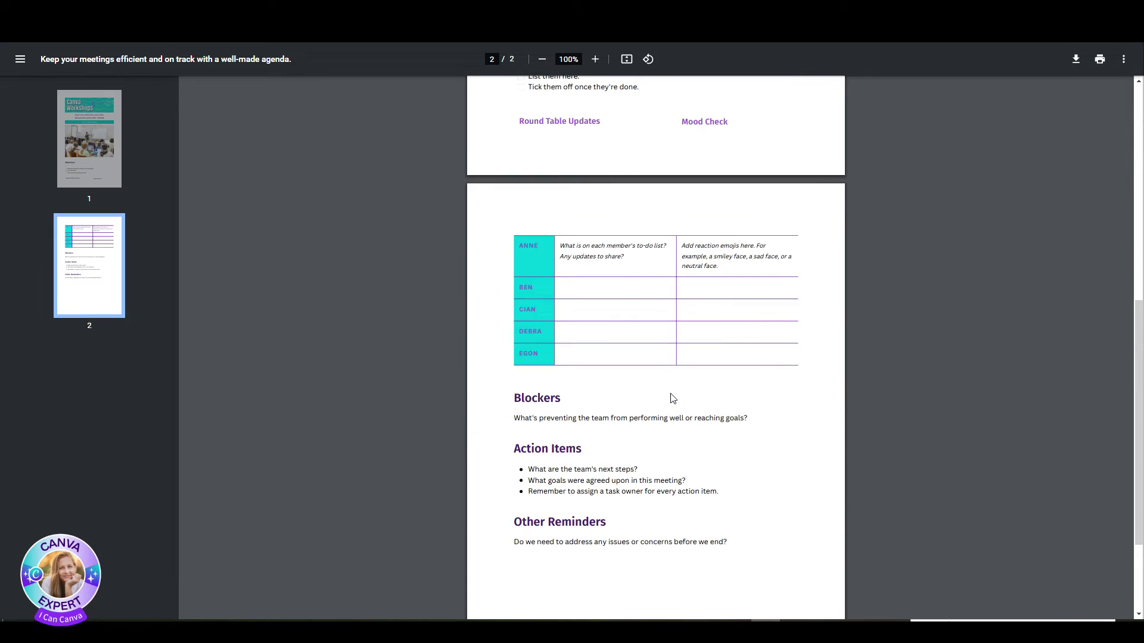
scroll(673, 398, "up", 4)
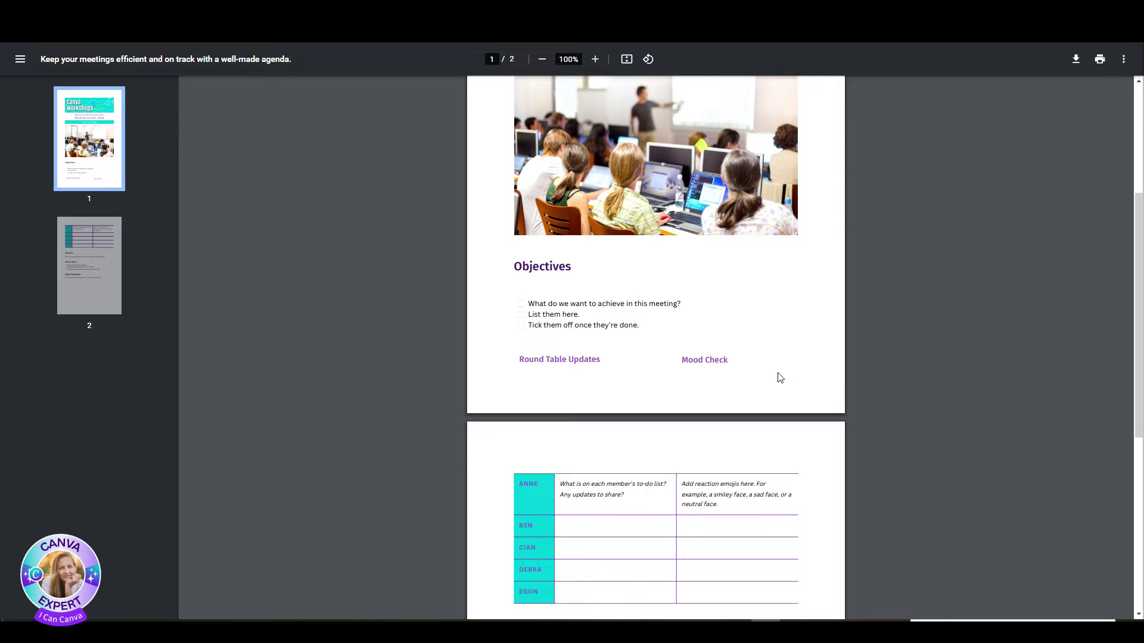
scroll(709, 453, "down", 4)
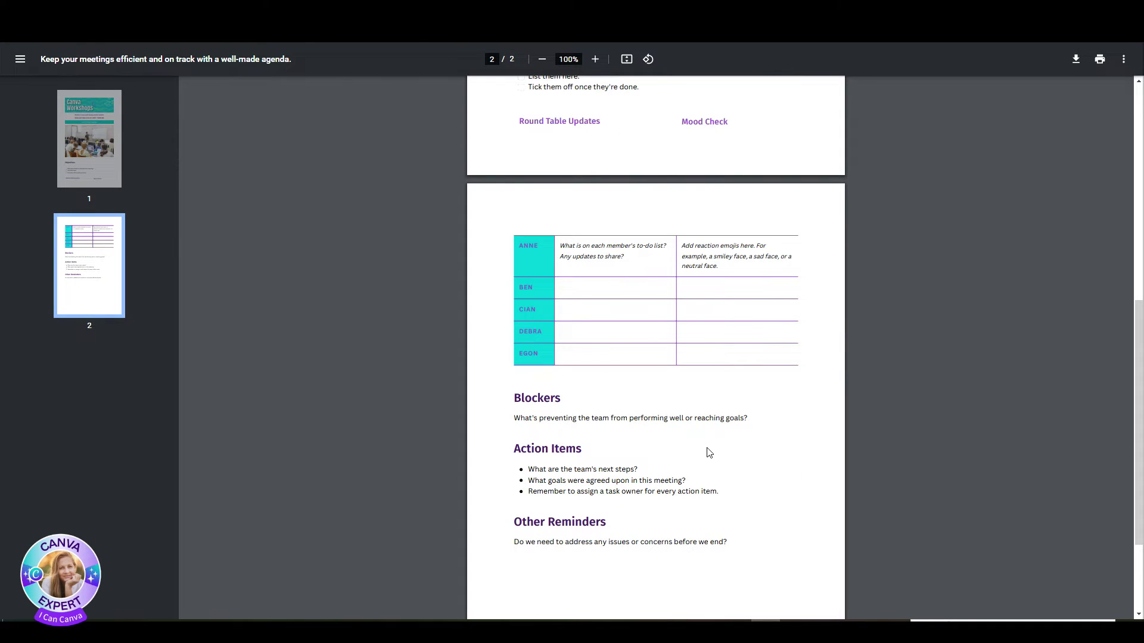
scroll(709, 453, "down", 1)
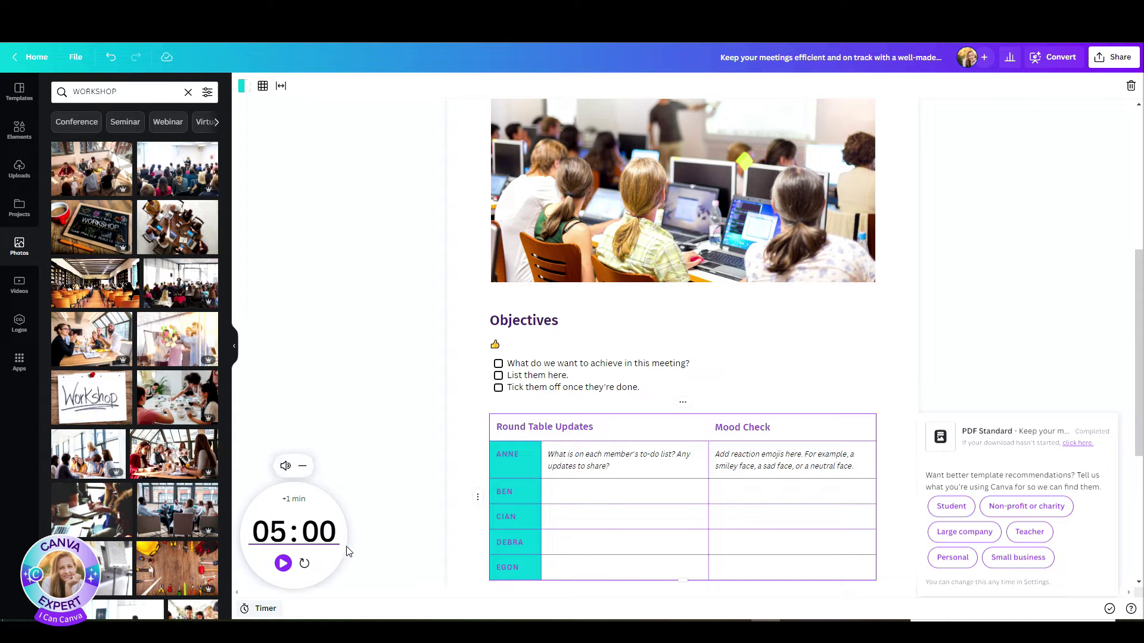
Convert the doc into an 11-page presentation using the deep purple slide style.
scroll(1073, 309, "up", 3)
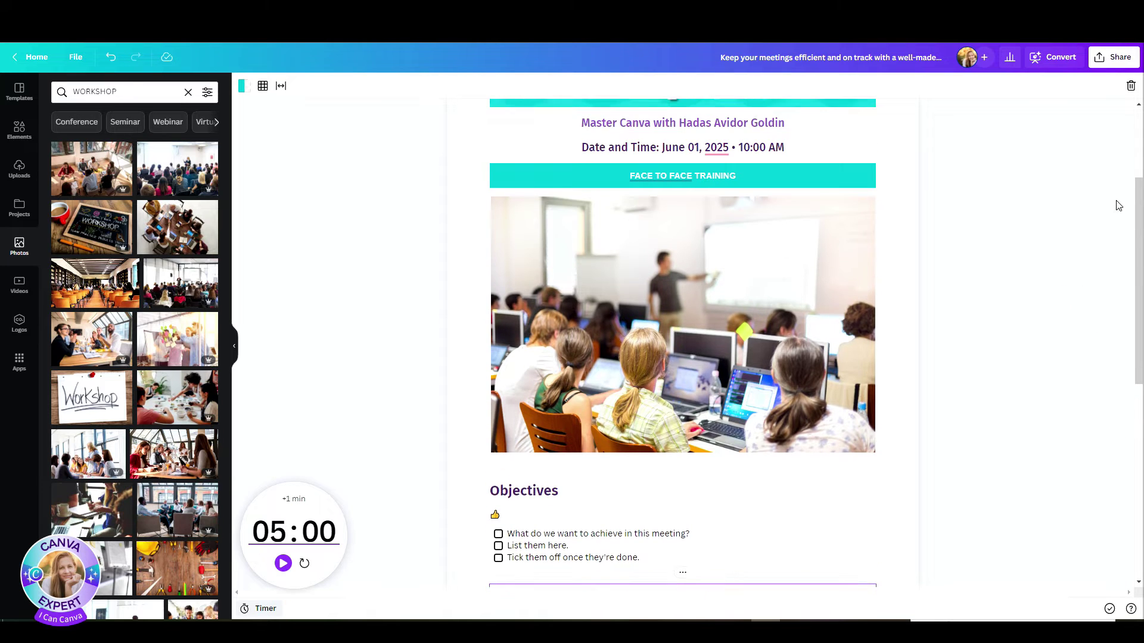
scroll(928, 347, "up", 3)
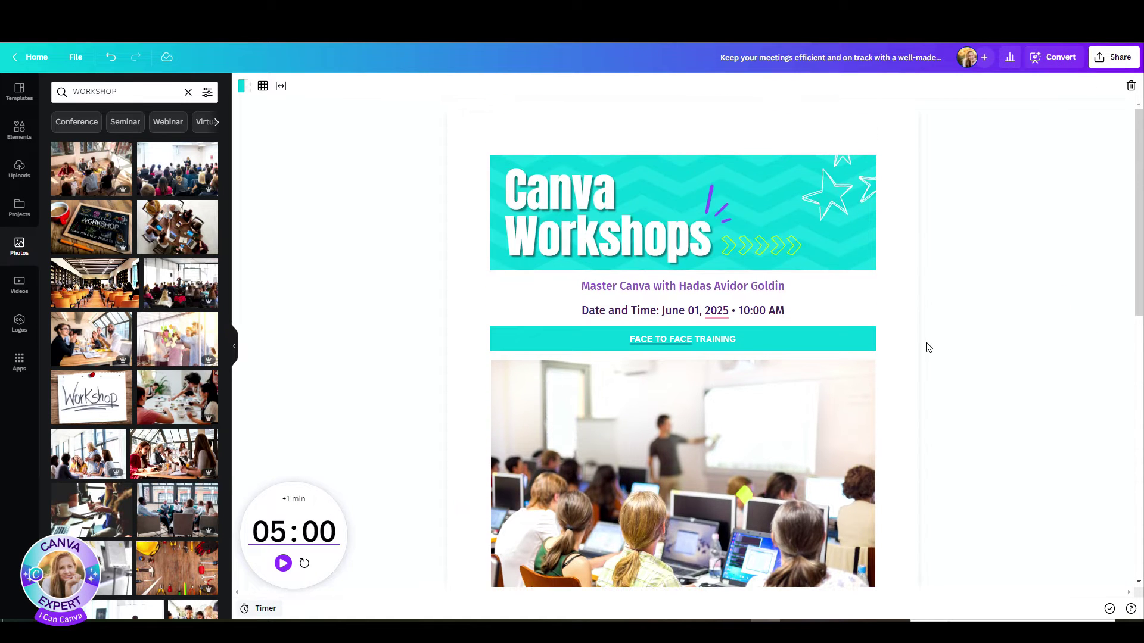
scroll(723, 394, "down", 6)
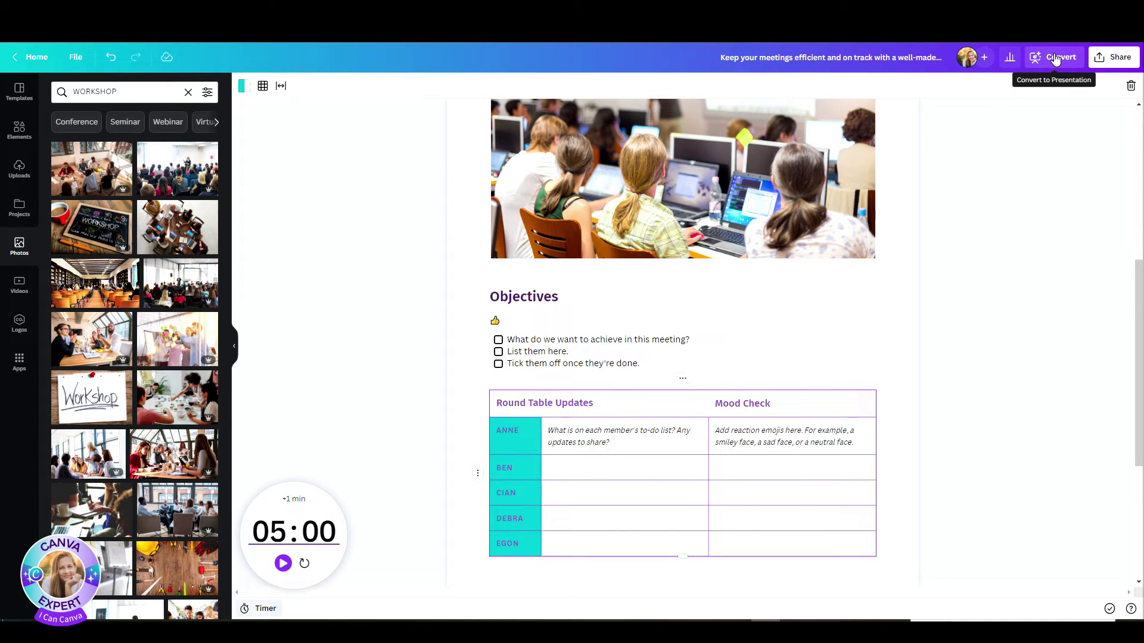
left_click(1055, 58)
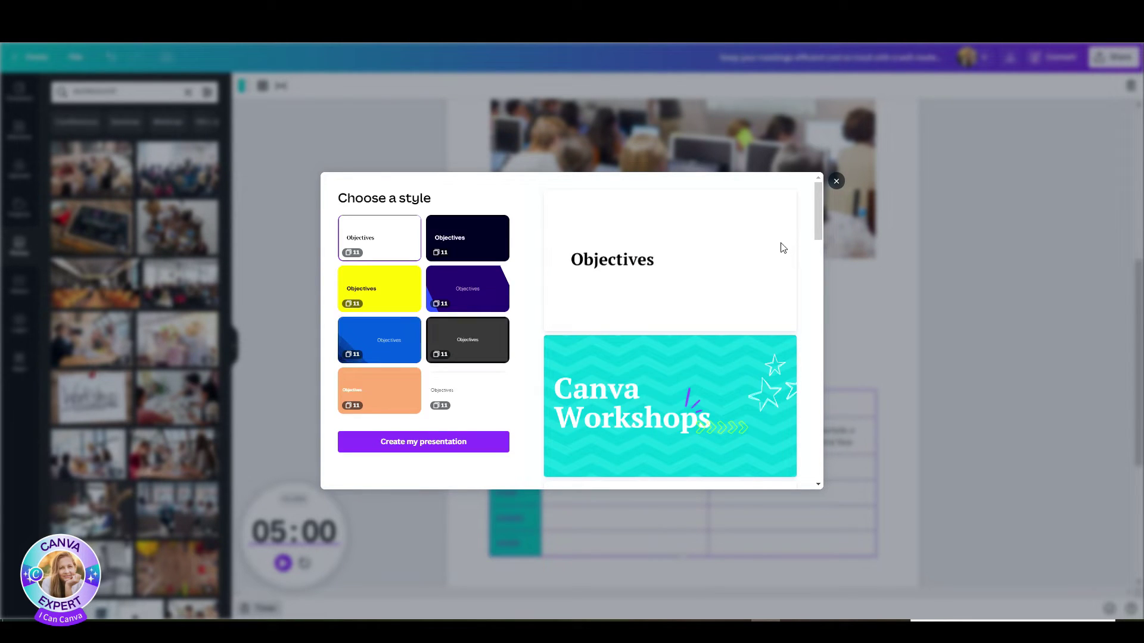
scroll(635, 386, "down", 4)
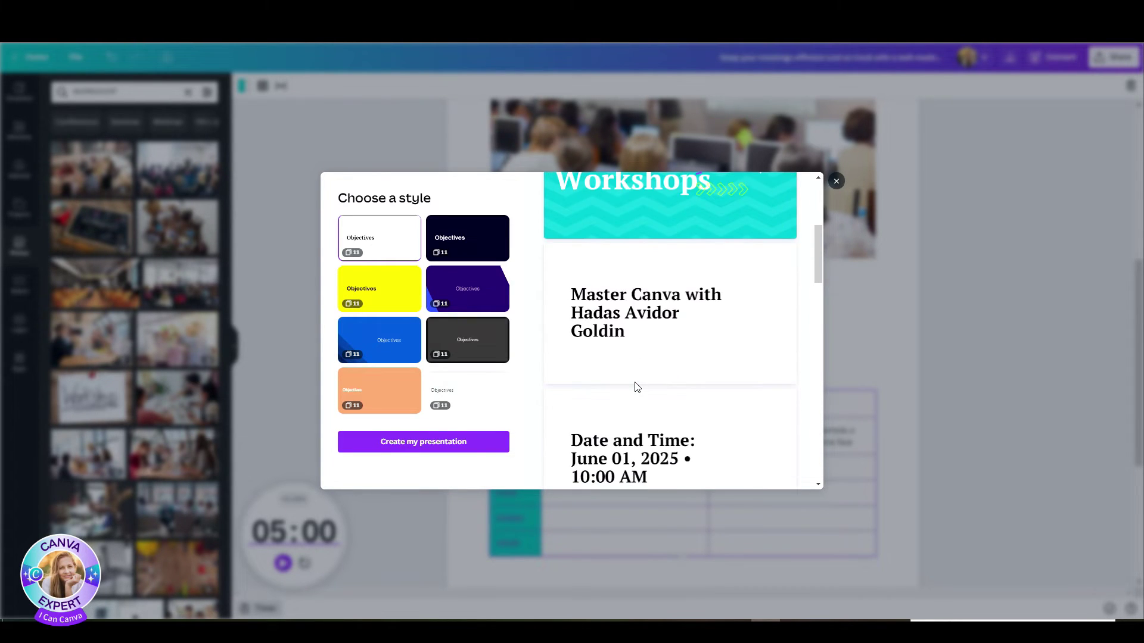
scroll(637, 387, "down", 10)
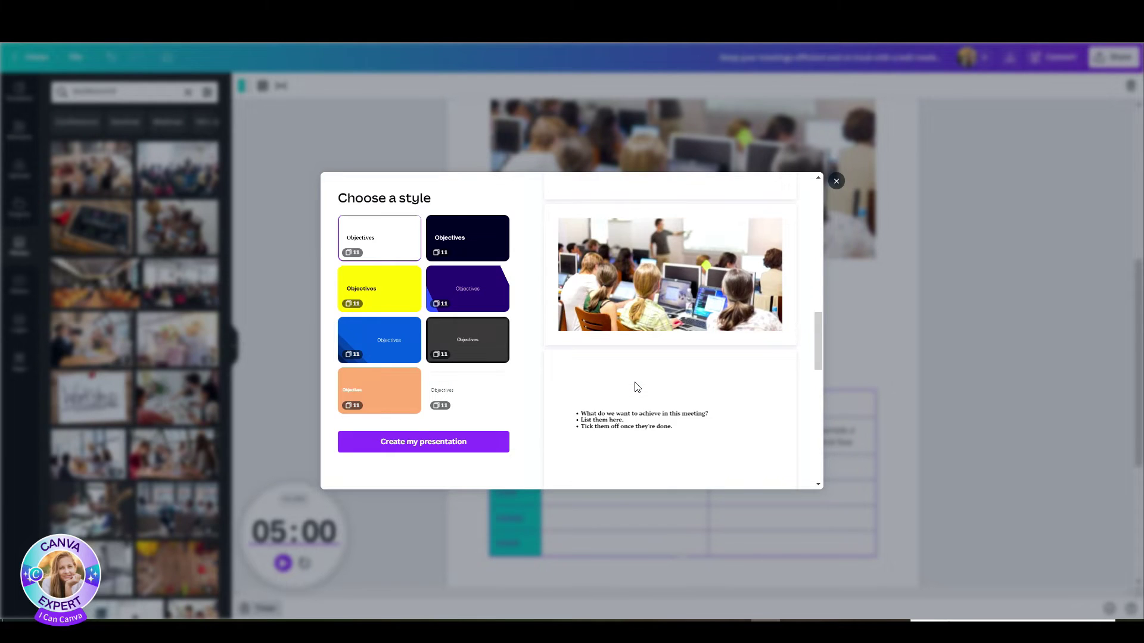
scroll(637, 387, "down", 5)
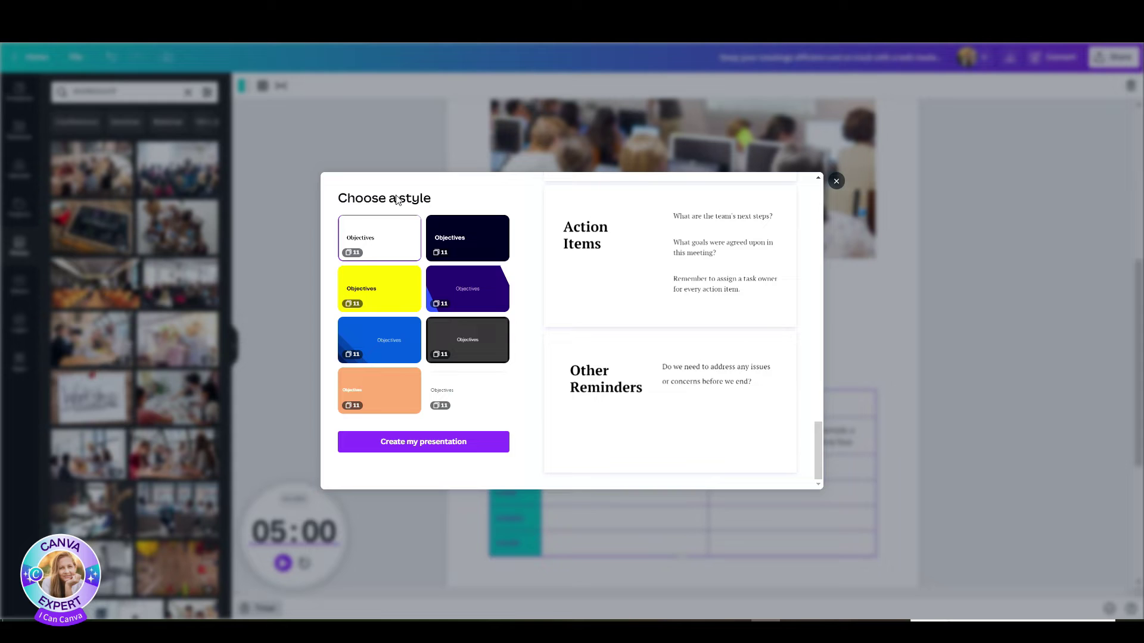
left_click(481, 288)
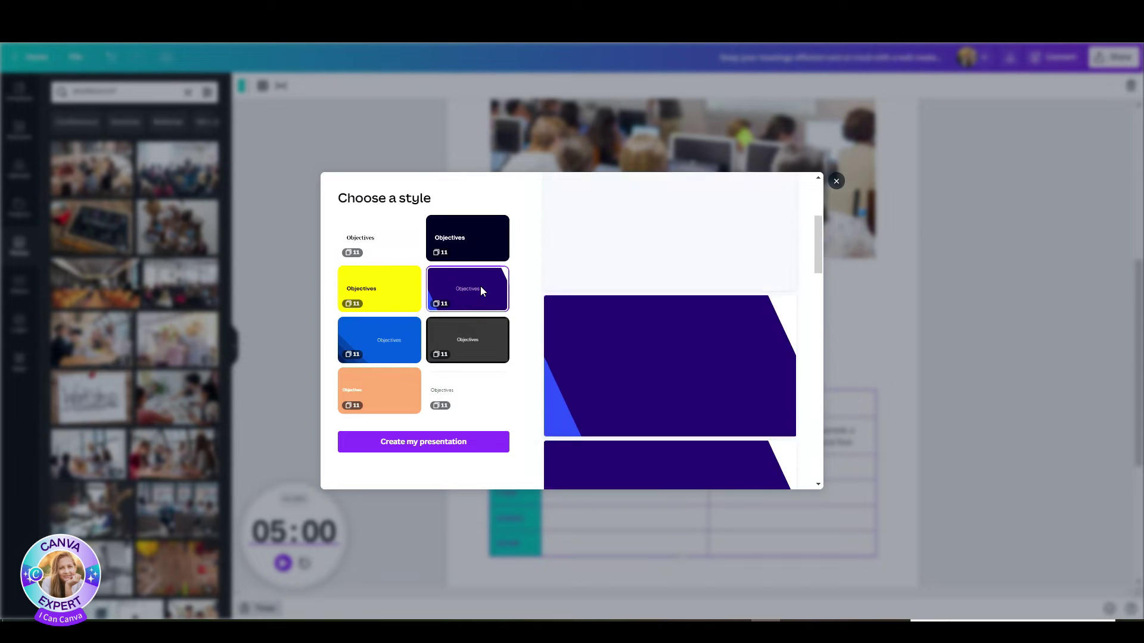
left_click(449, 444)
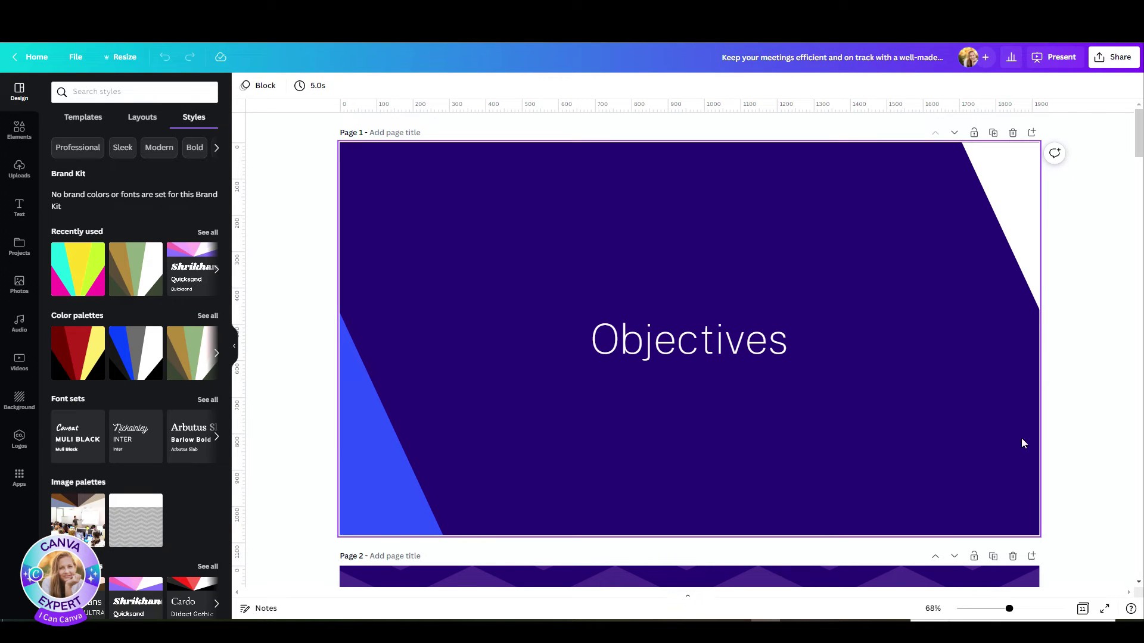
left_click(1054, 56)
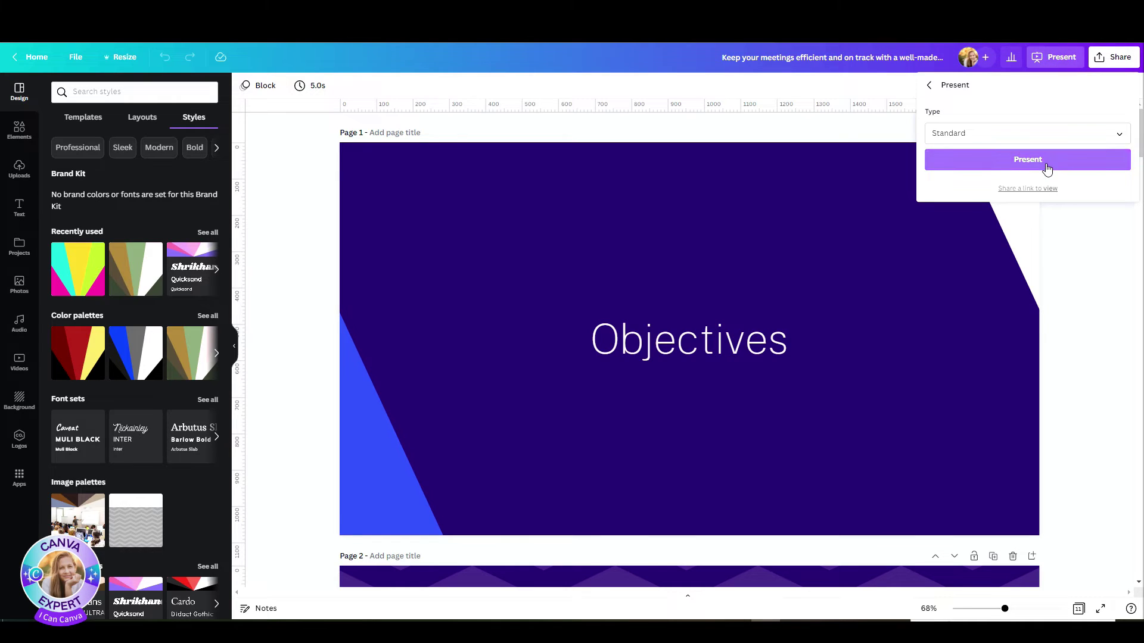
left_click(1047, 162)
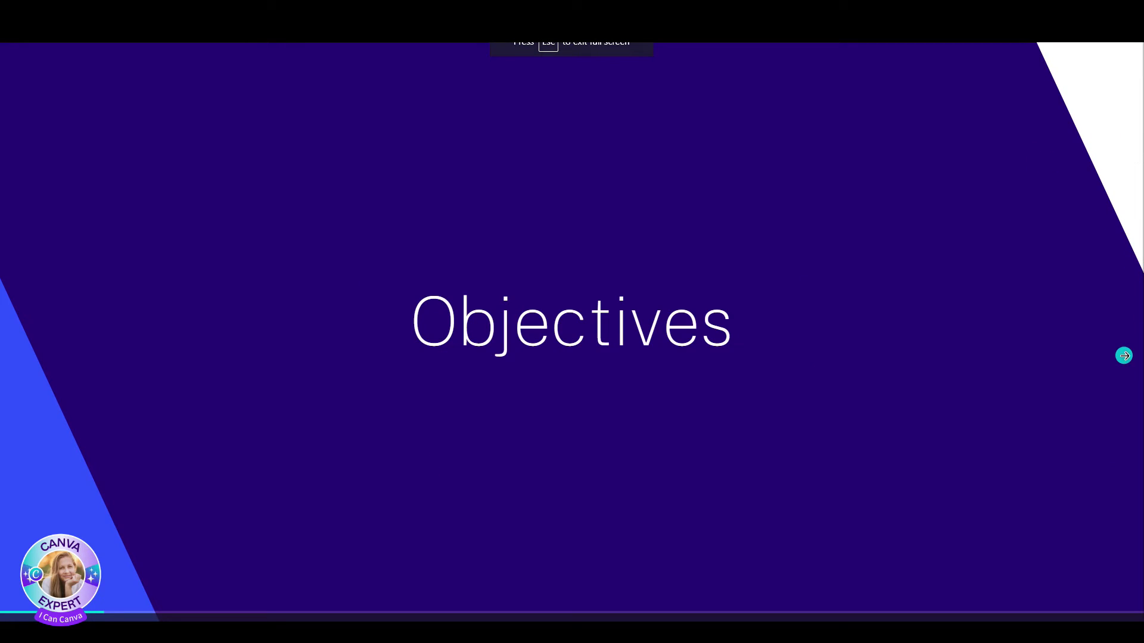
left_click(1124, 356)
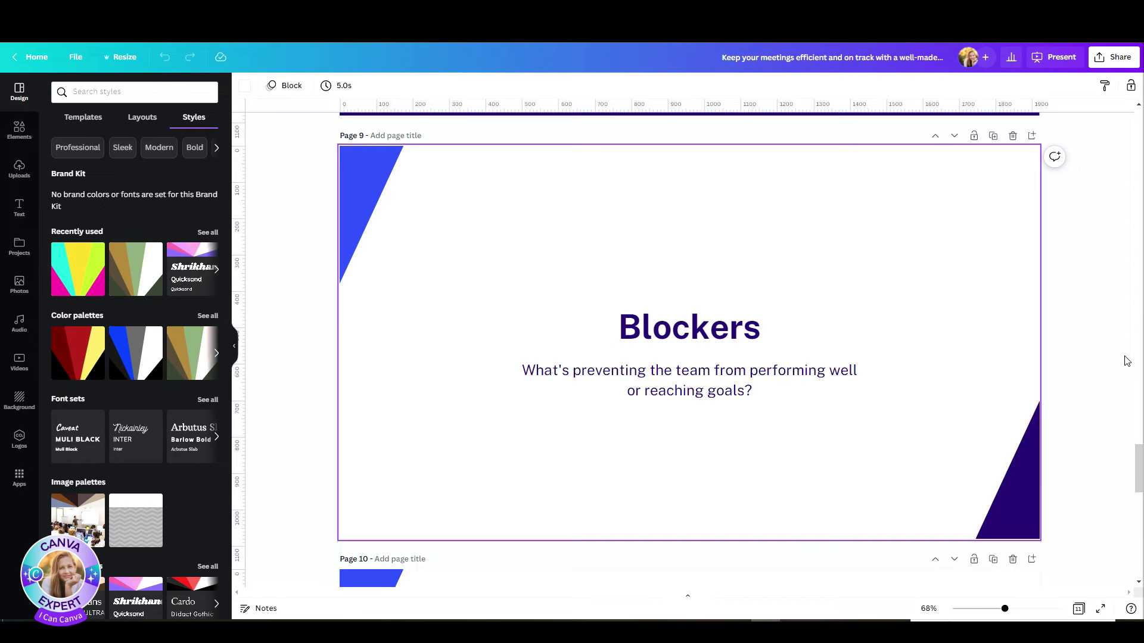
Restyle the Action Items slide in pink and yellow and apply that style to all pages.
scroll(484, 276, "down", 5)
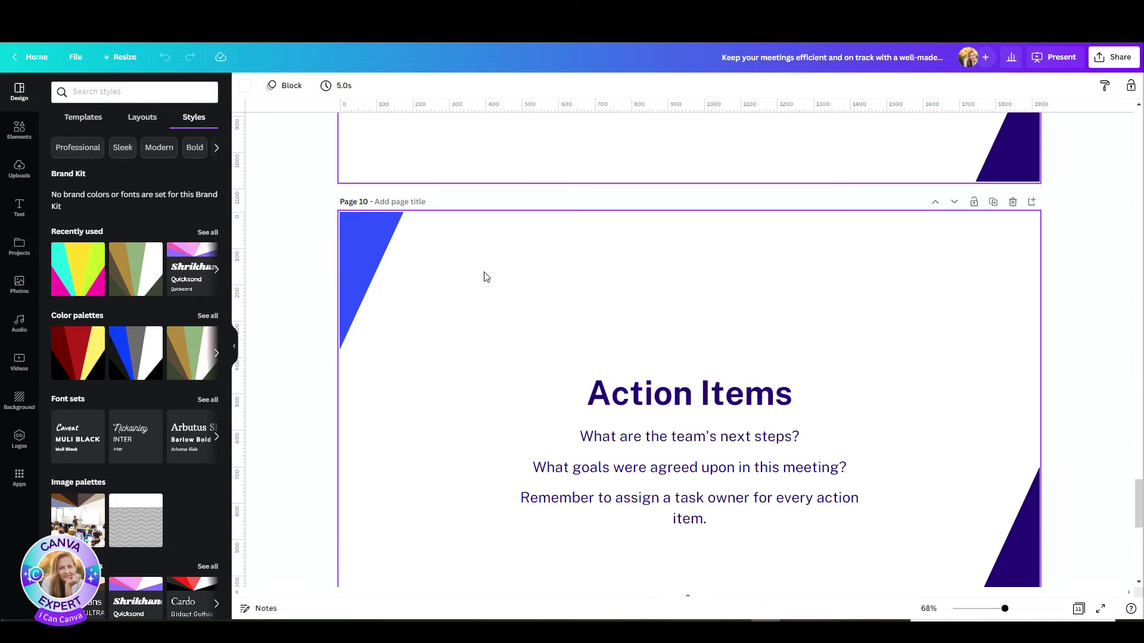
left_click(83, 271)
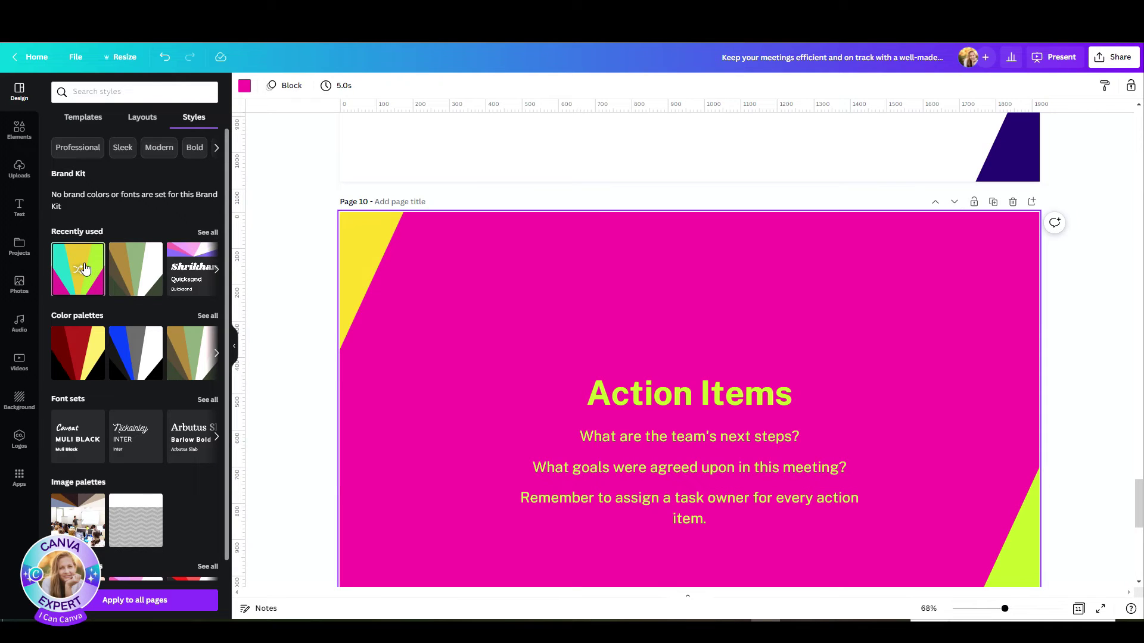
scroll(572, 405, "down", 5)
scroll(608, 410, "down", 2)
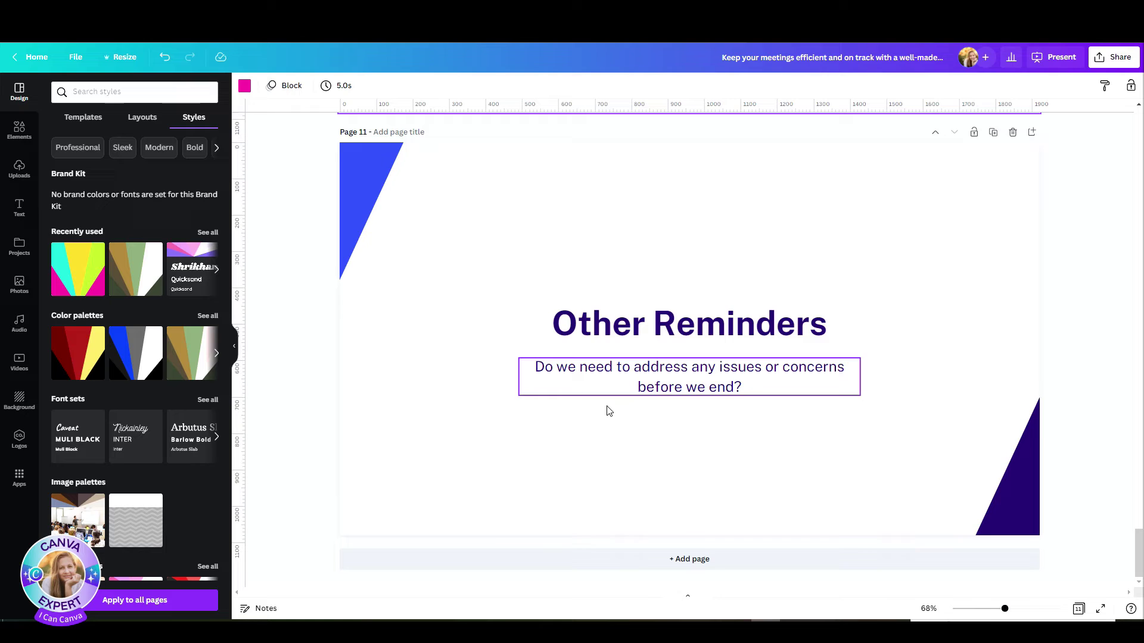
left_click(101, 602)
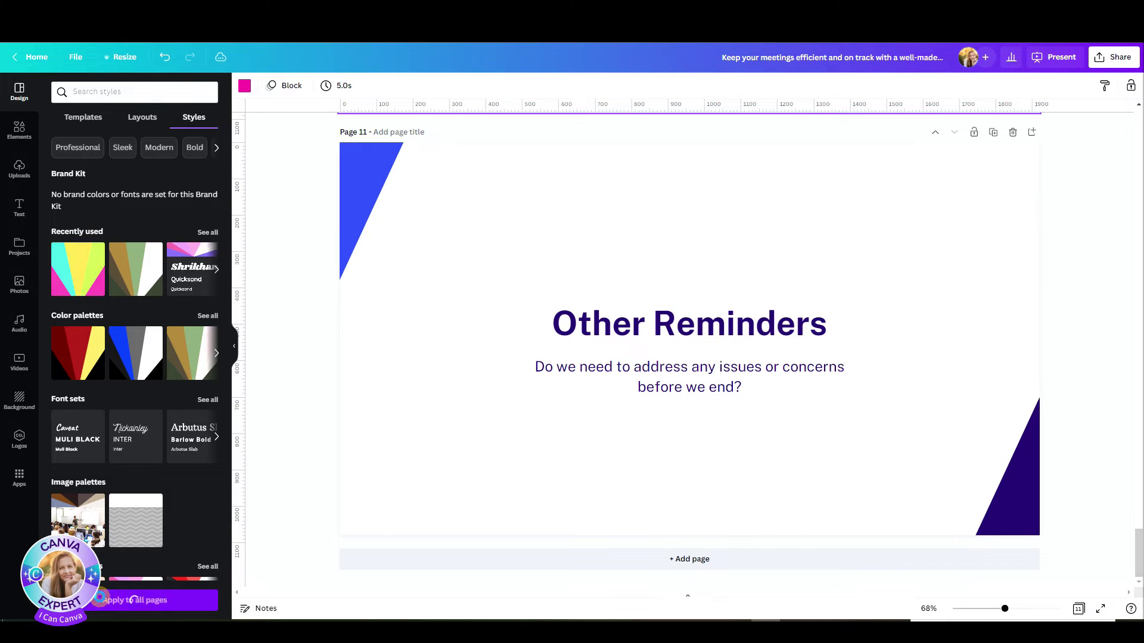
scroll(692, 352, "up", 15)
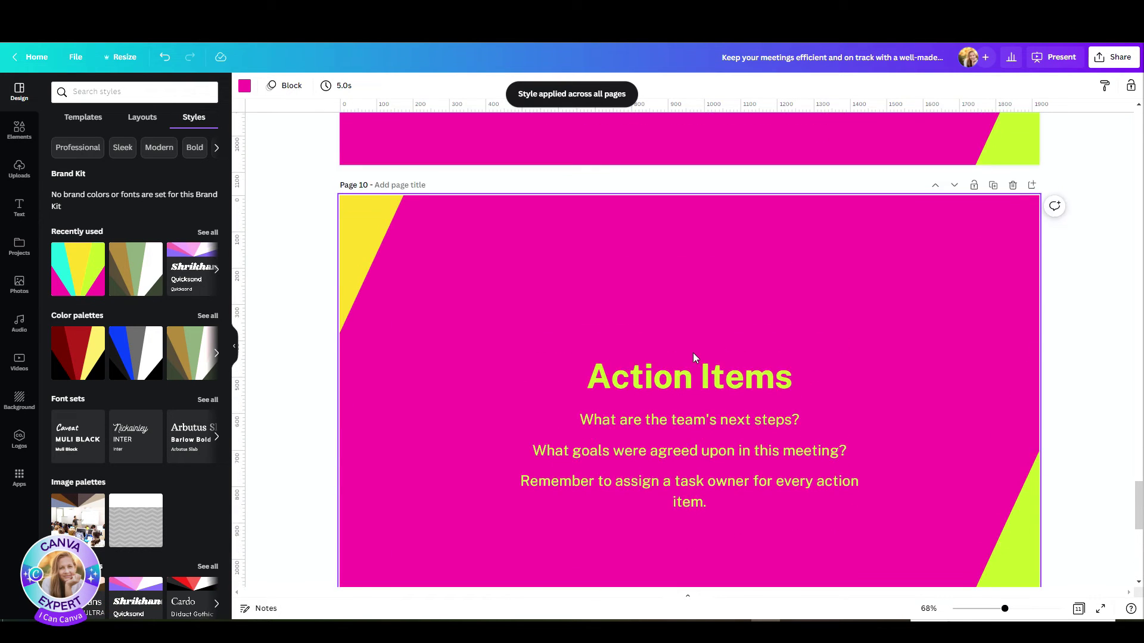
scroll(693, 352, "up", 18)
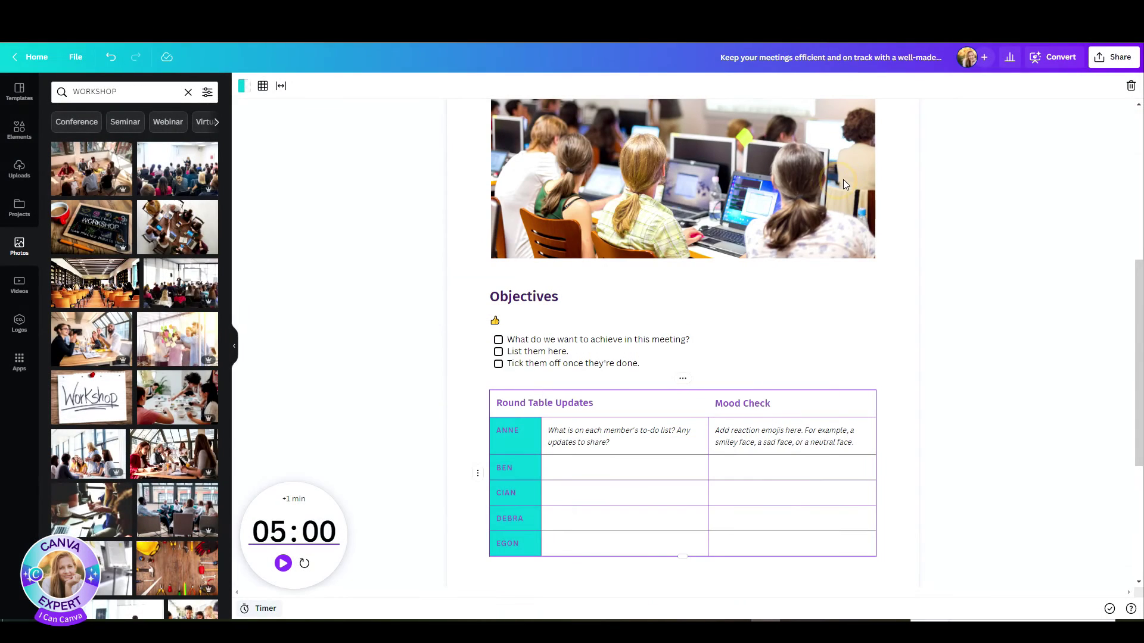
Review the doc's Insights Overview, Views and Engagement figures, then close the panel.
scroll(788, 253, "up", 5)
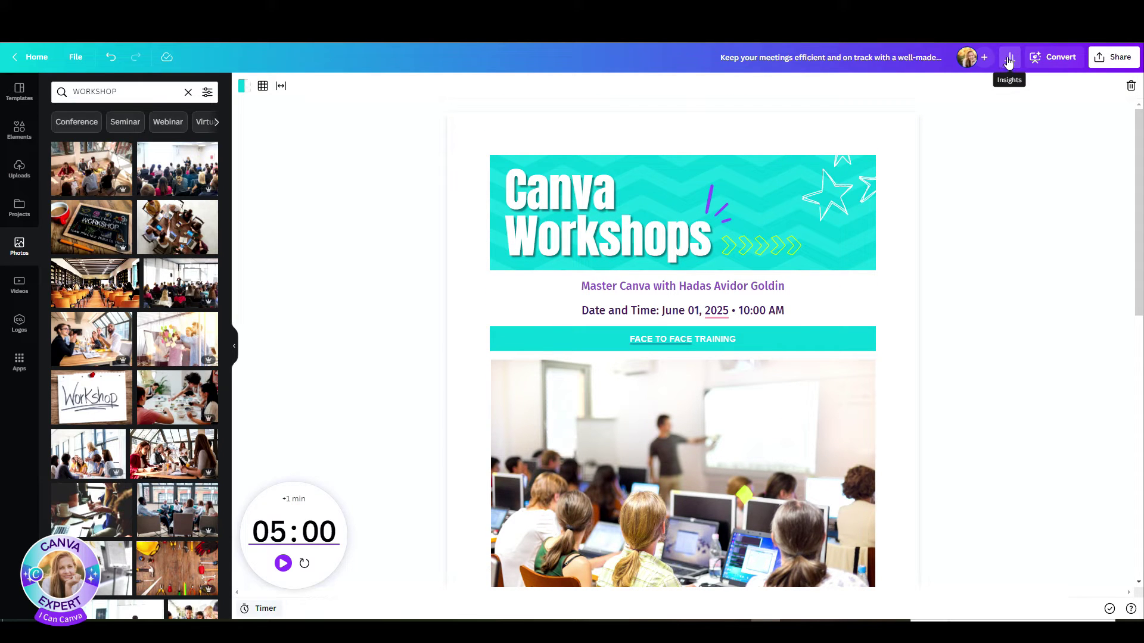
left_click(1012, 59)
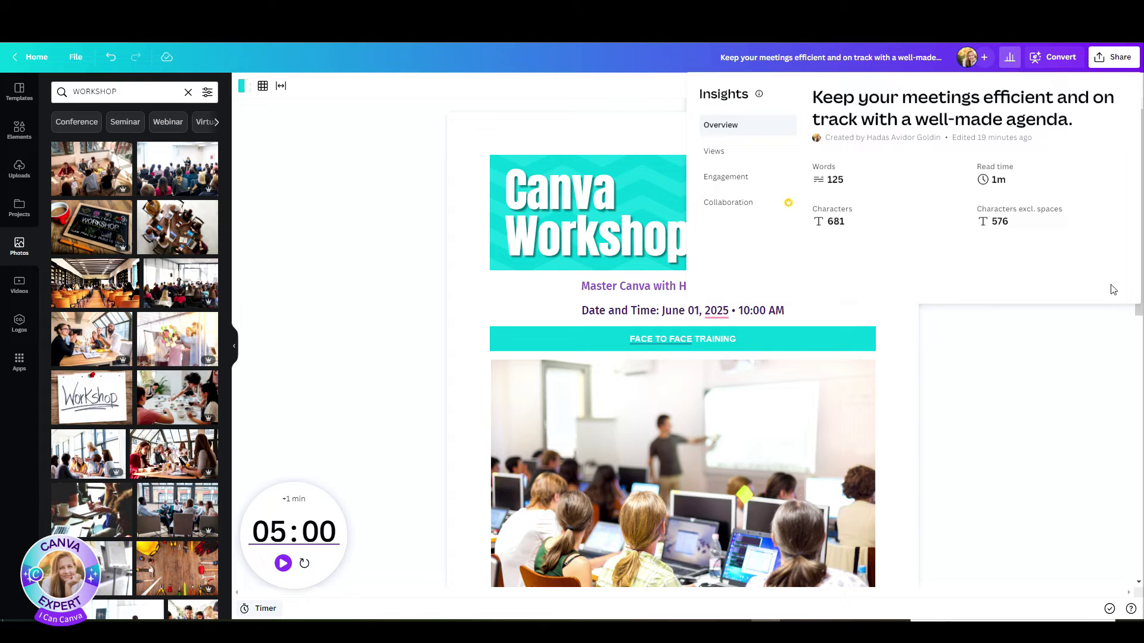
left_click(715, 153)
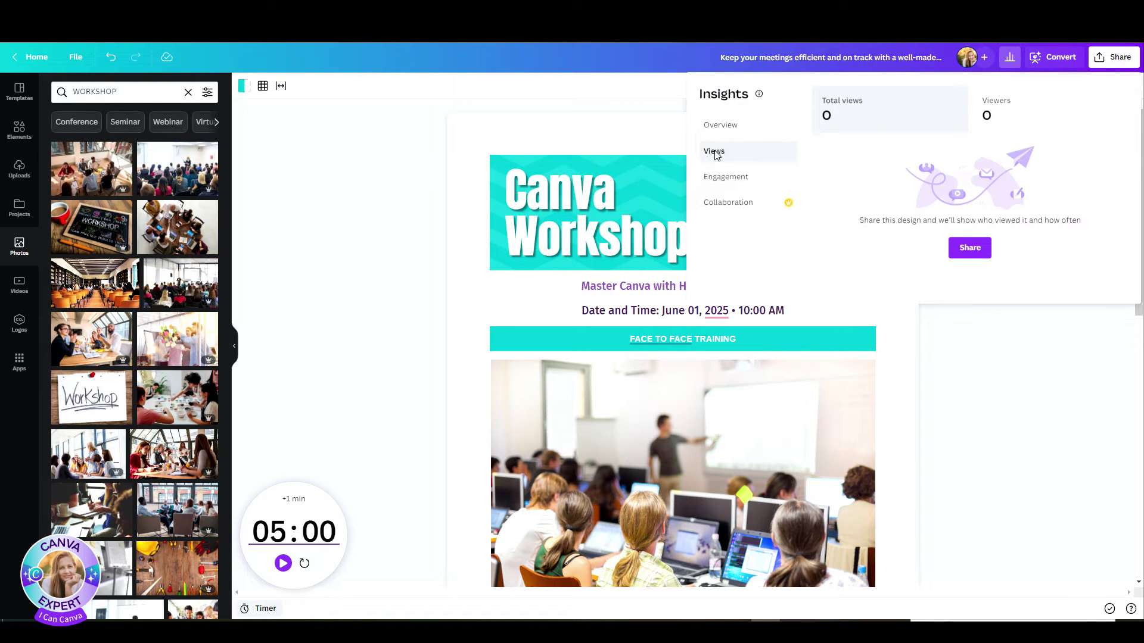
left_click(717, 177)
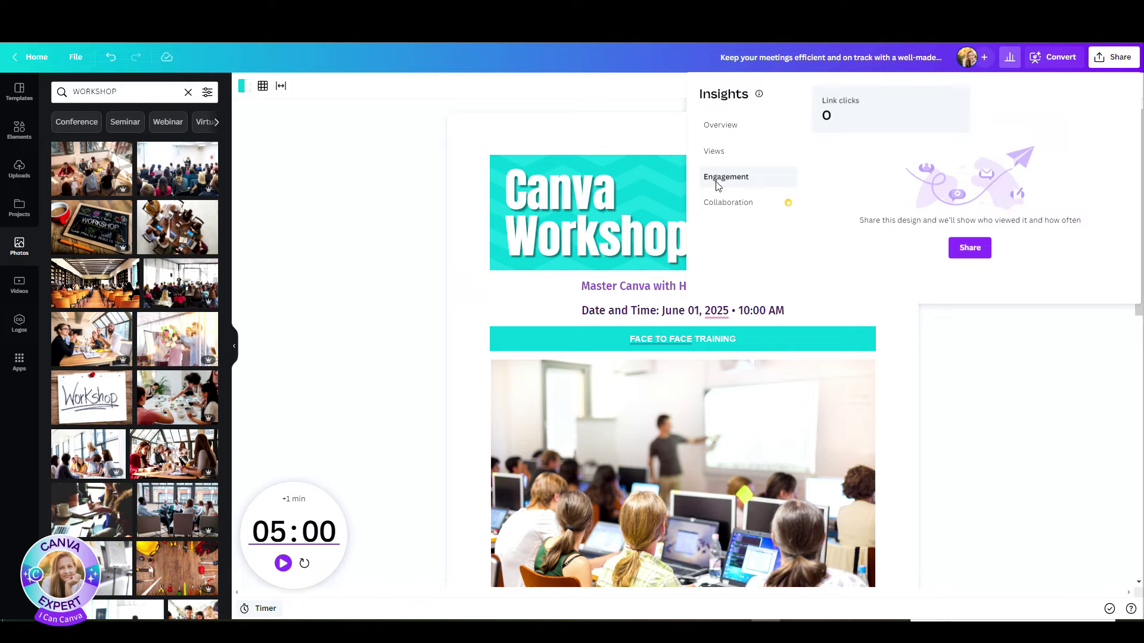
key("Escape")
key("Escape")
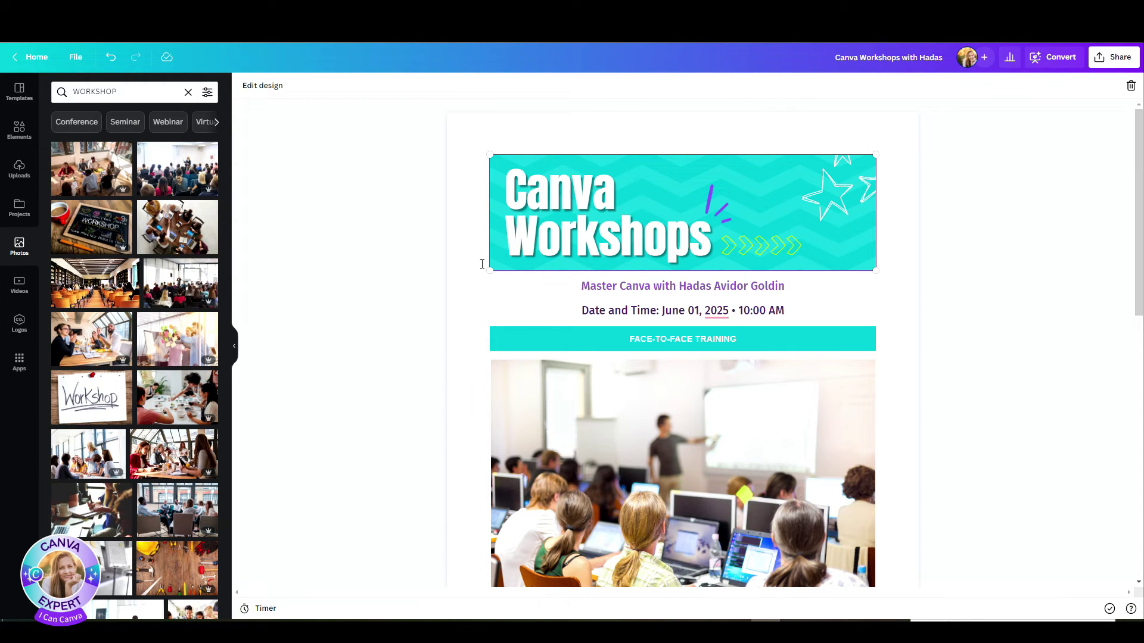
Insert a Magic Write block before the date line and generate the example marketing-expert cover letter.
left_click(478, 307)
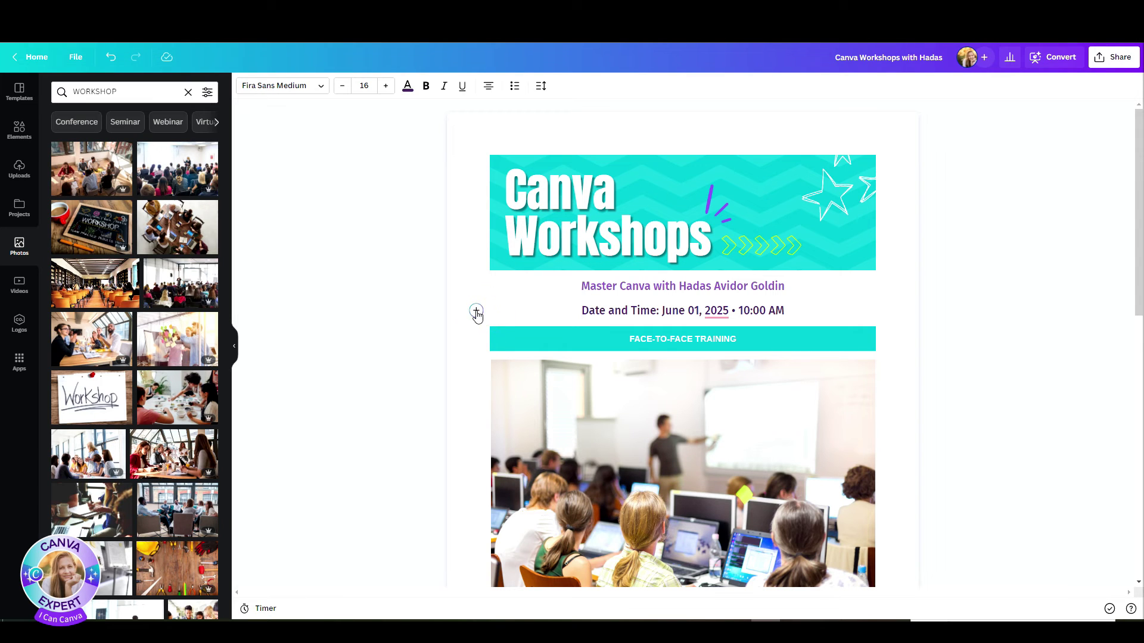
left_click(476, 311)
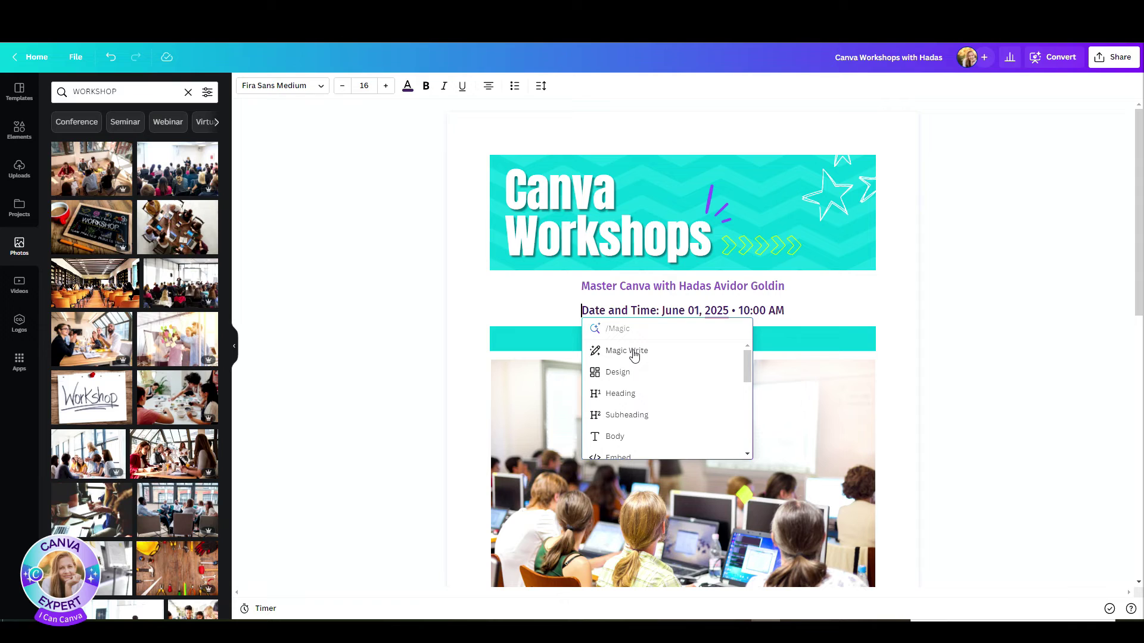
left_click(634, 353)
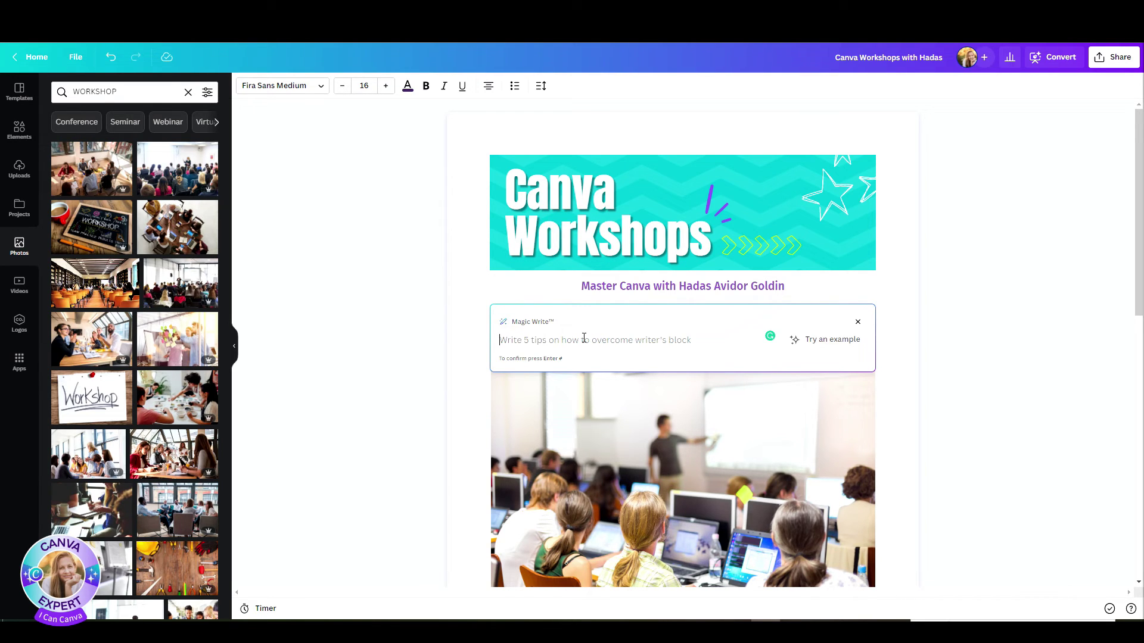
left_click(828, 340)
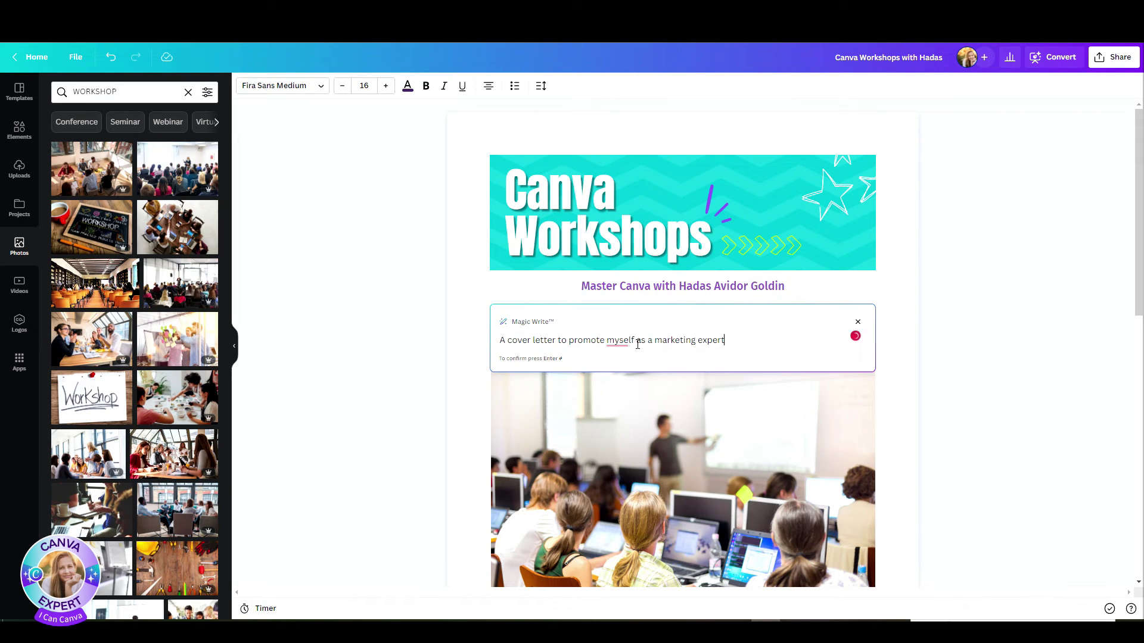
key("Return")
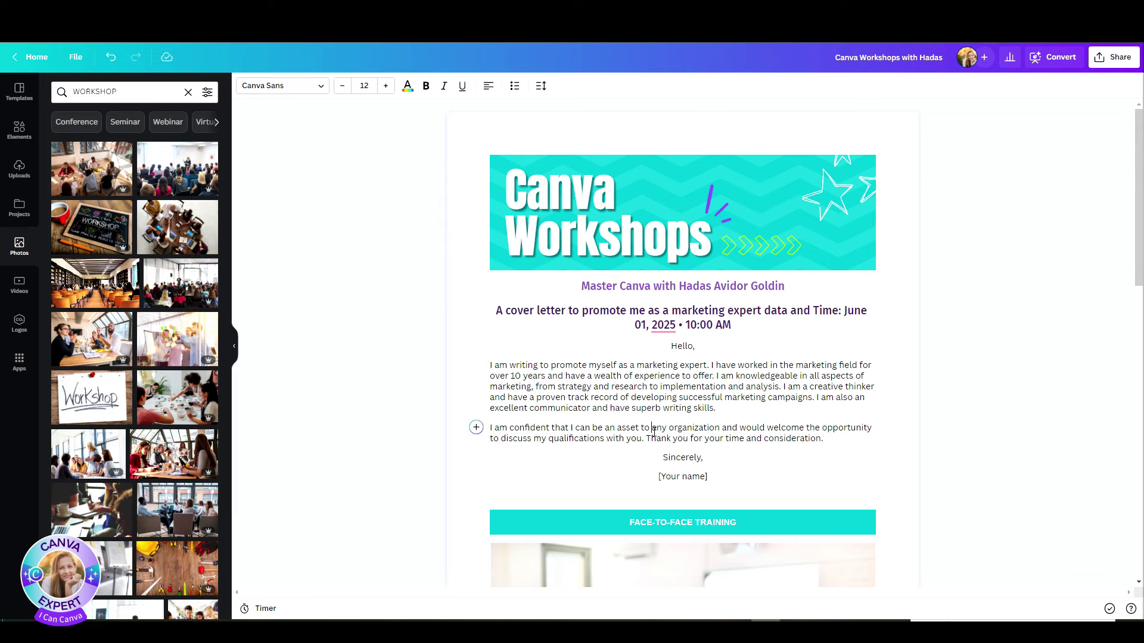
Scroll down the doc below the generated cover letter.
scroll(614, 313, "down", 3)
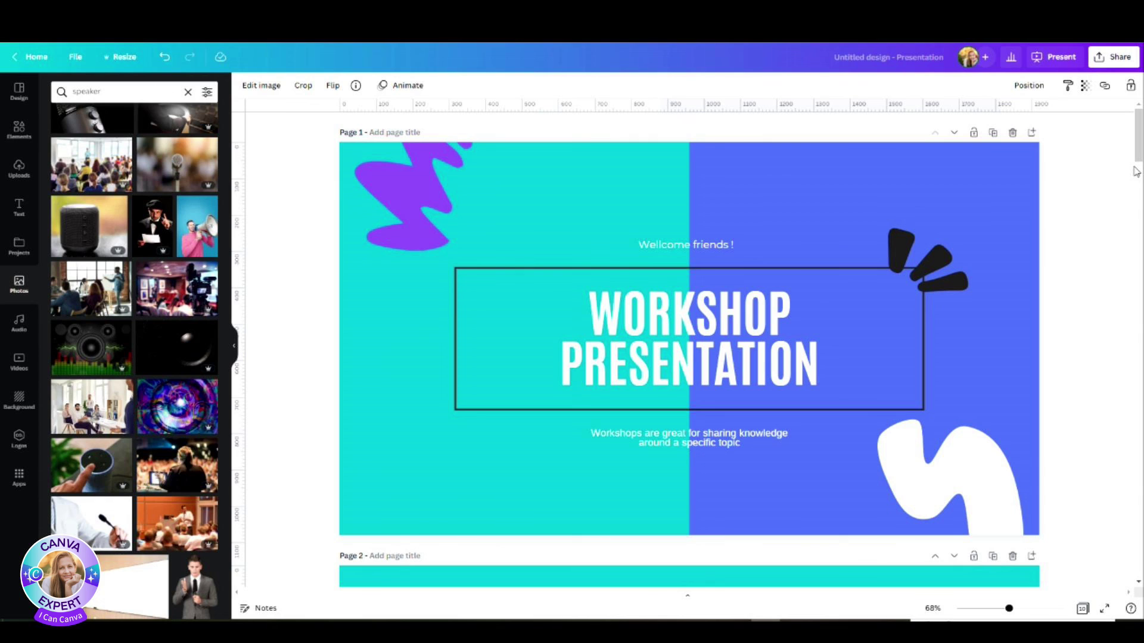
Copy a view-only share link to the Workshop Presentation.
left_click(1058, 58)
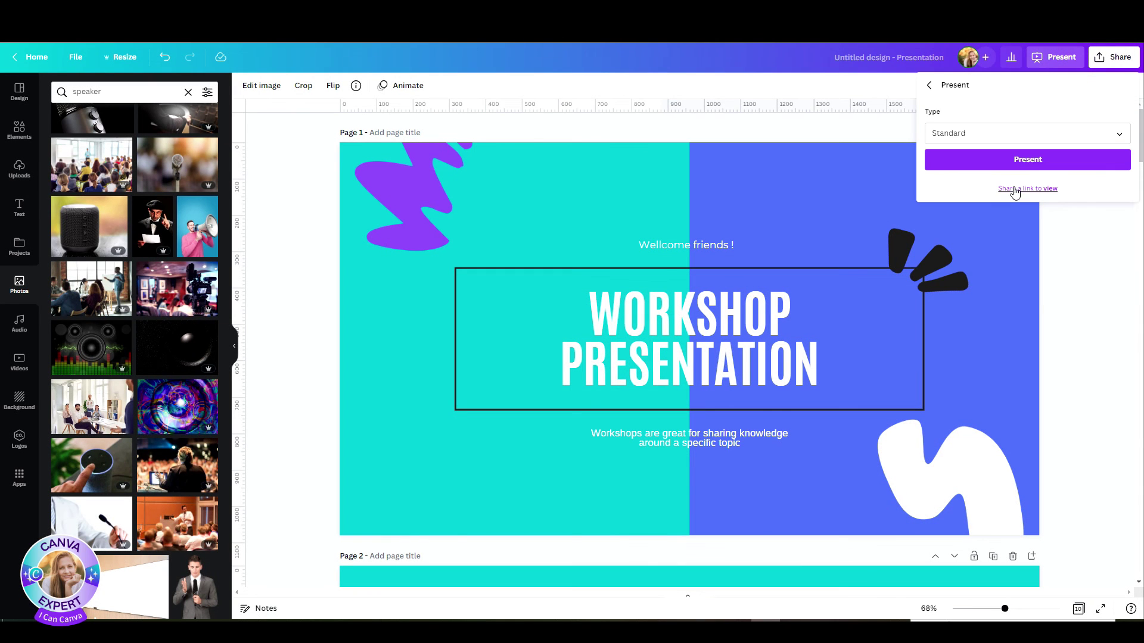
left_click(1015, 189)
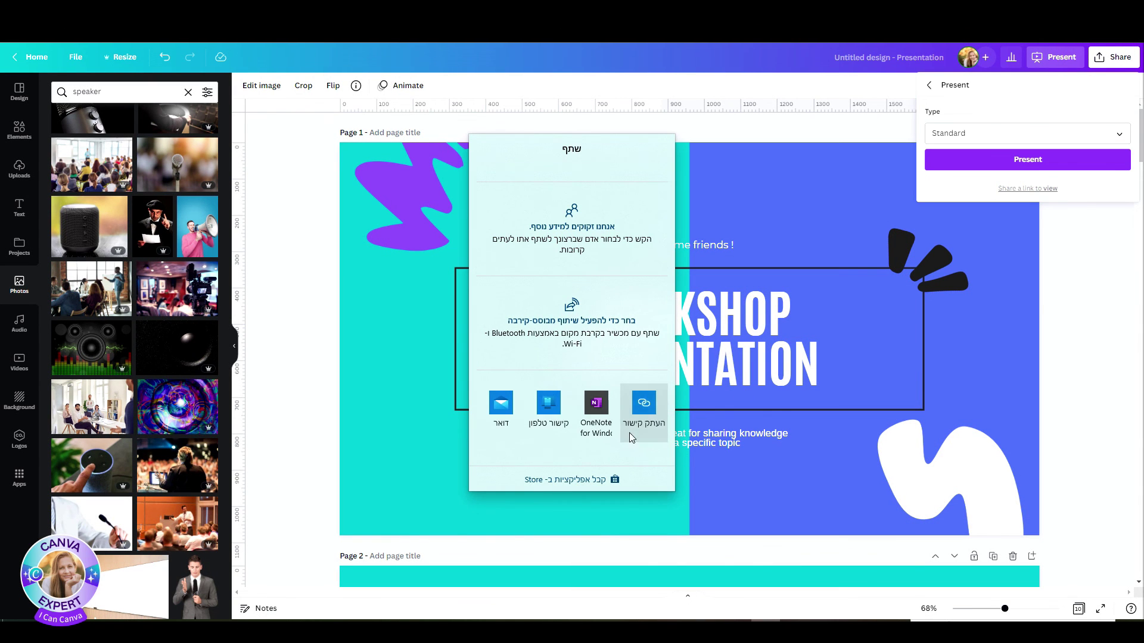
left_click(644, 402)
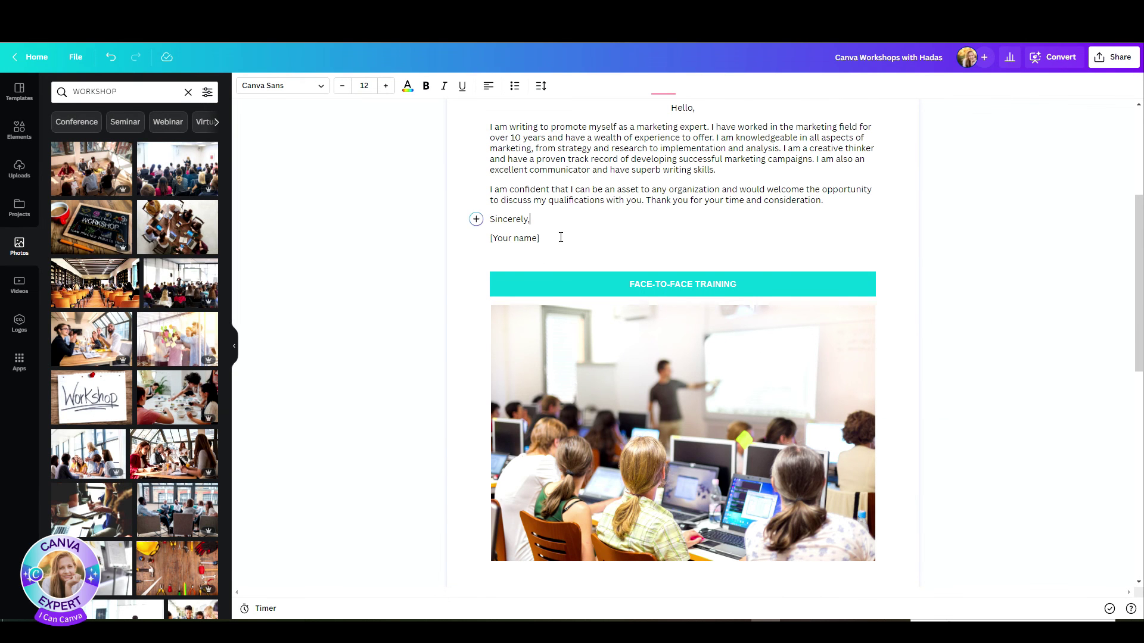
Delete the classroom photo below the FACE-TO-FACE TRAINING bar.
scroll(596, 238, "down", 3)
left_click(619, 235)
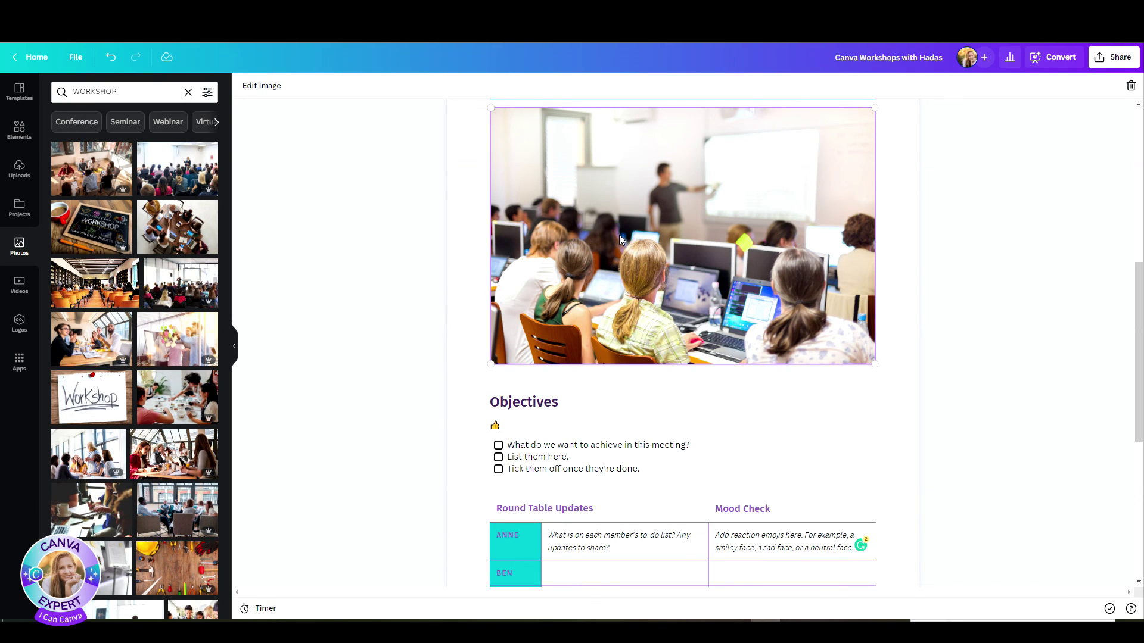
scroll(620, 234, "up", 2)
key("Delete")
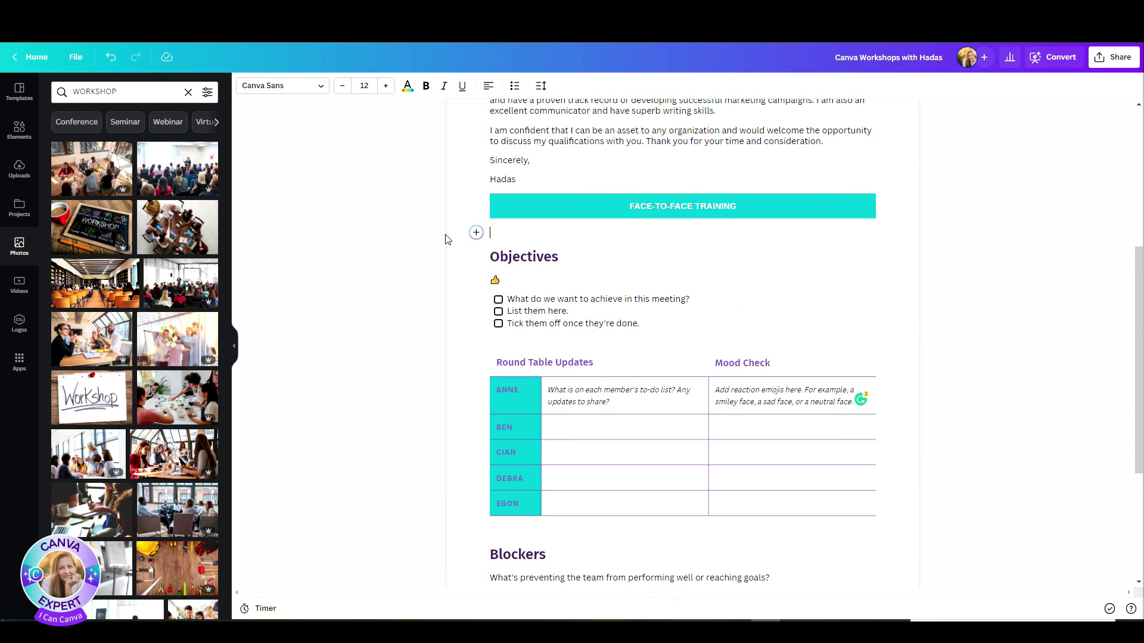
Paste the presentation link on the empty line to embed the Workshop Presentation.
right_click(505, 235)
left_click(567, 326)
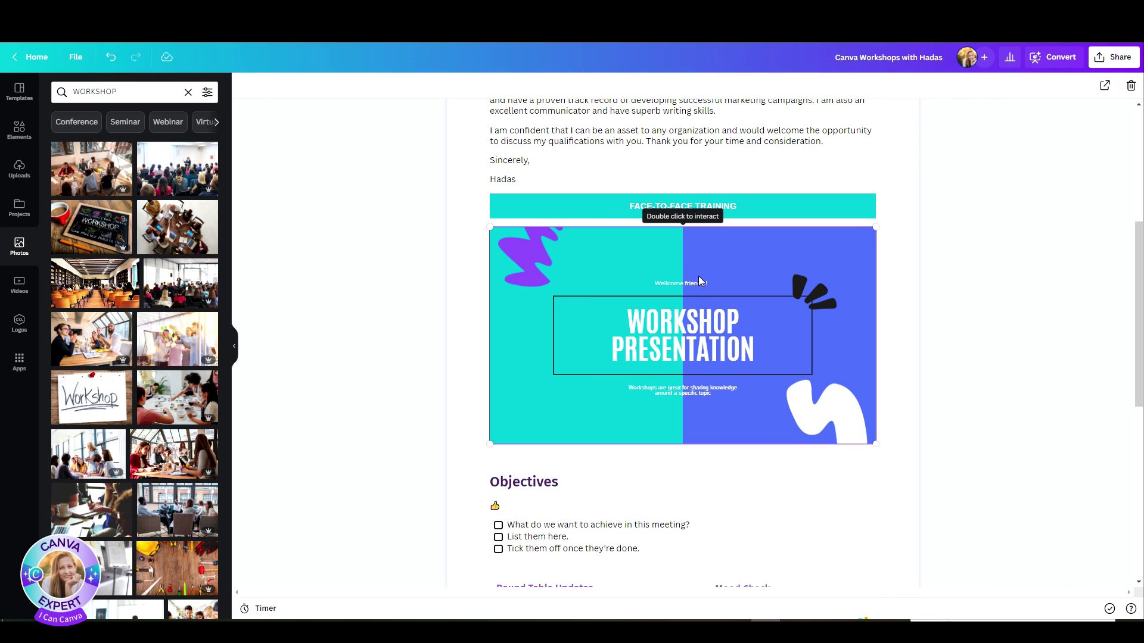
left_click(906, 211)
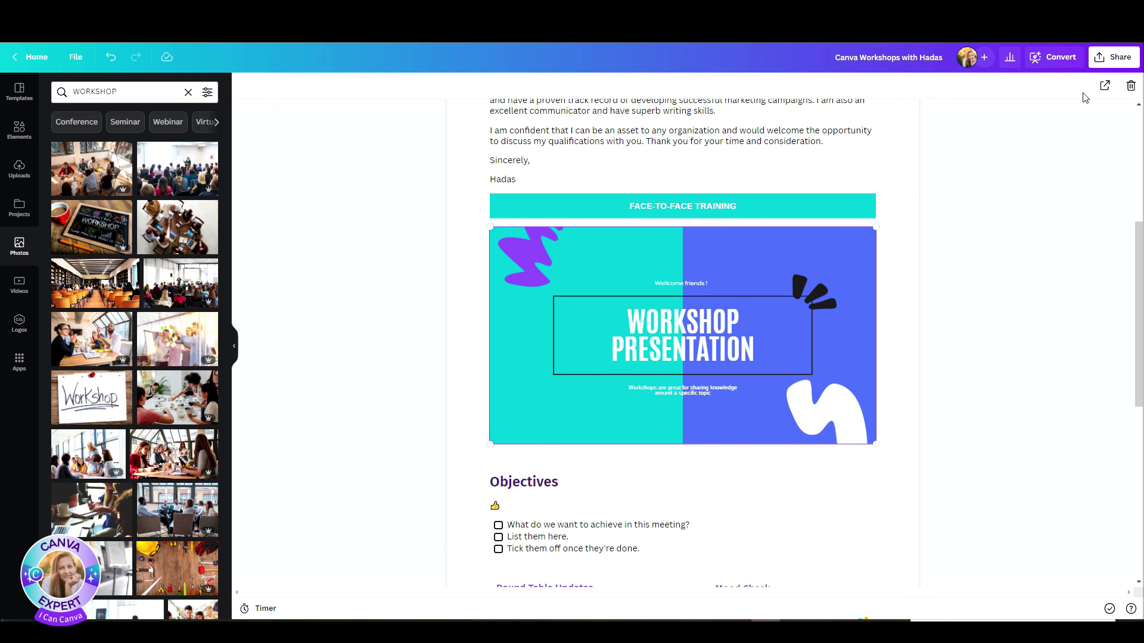
scroll(775, 415, "down", 1)
left_click(774, 415)
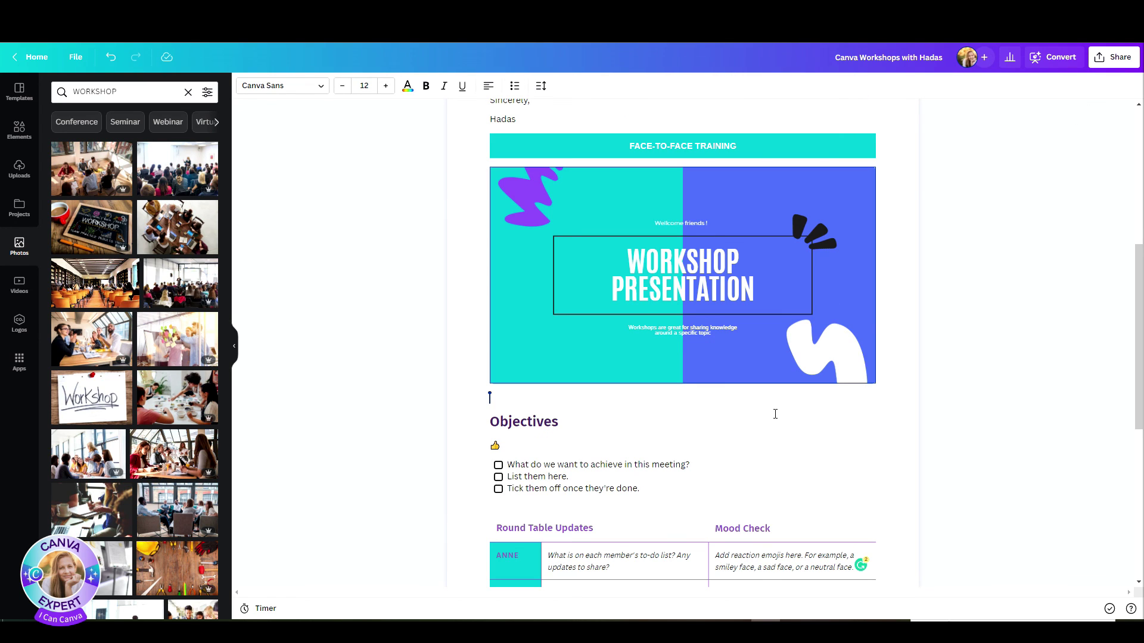